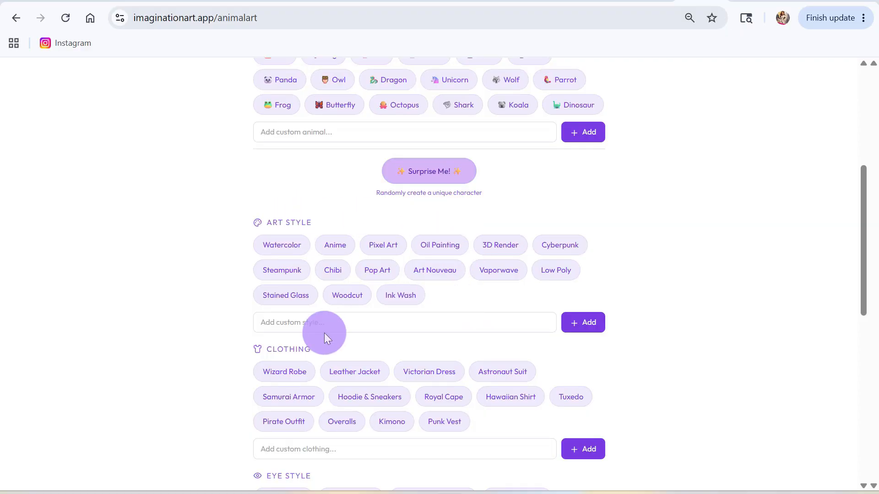
Look over the available animal, art style, clothing, eye style, accessory, mood and background options
scroll(362, 341, "down", 3)
scroll(329, 364, "down", 1)
scroll(329, 366, "down", 4)
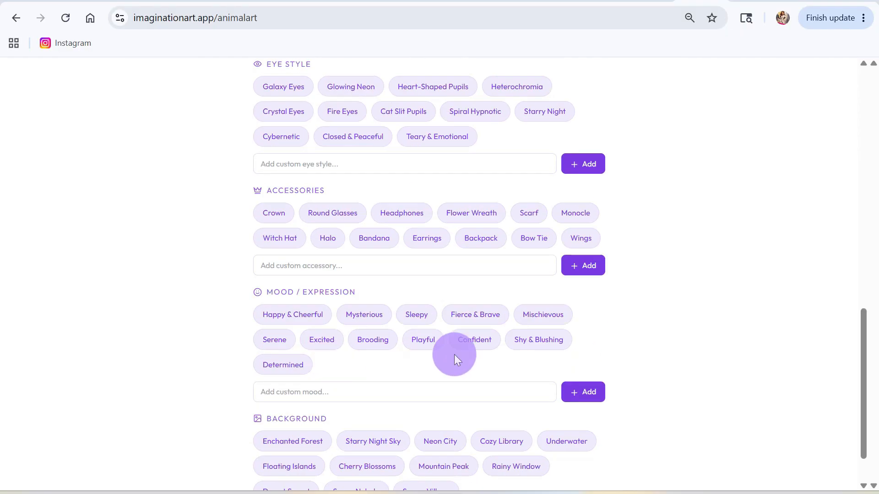
scroll(668, 322, "up", 5)
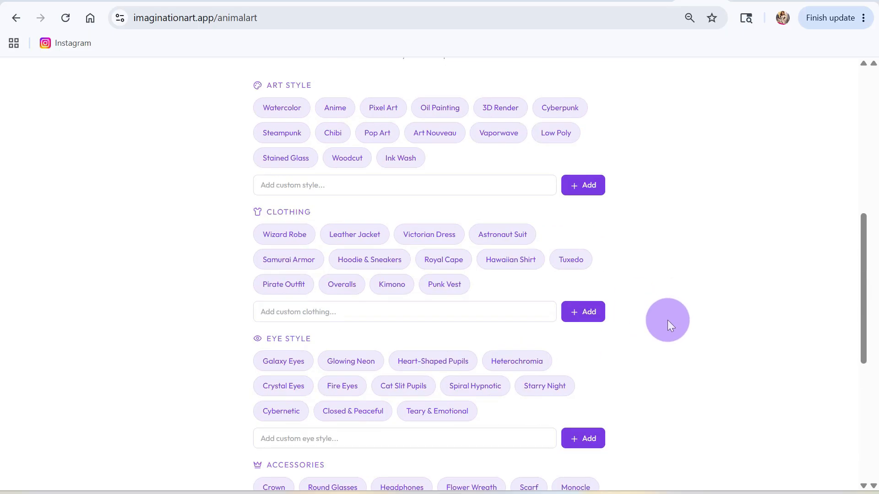
scroll(668, 322, "up", 4)
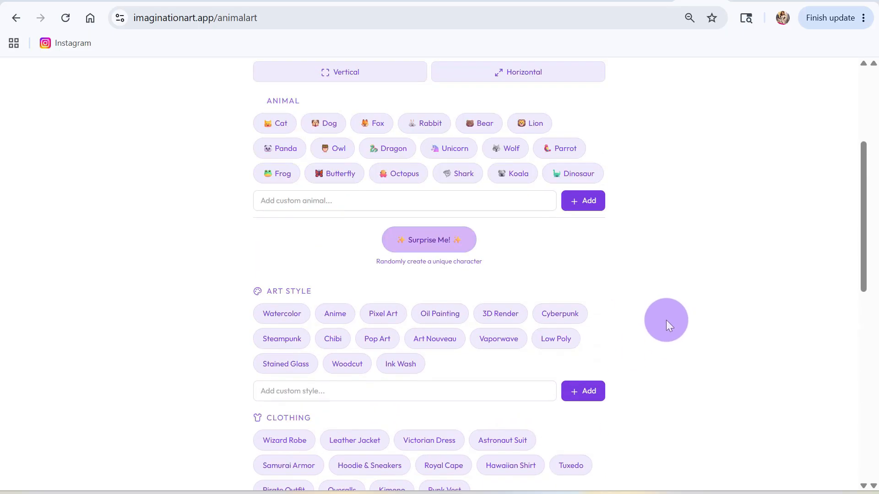
scroll(666, 320, "up", 1)
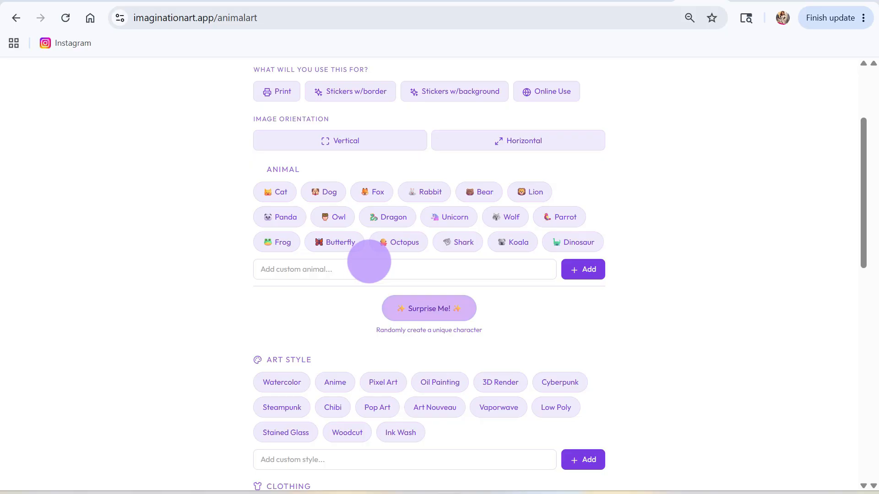
Choose Lion as the animal and Steampunk as the art style
left_click(551, 196)
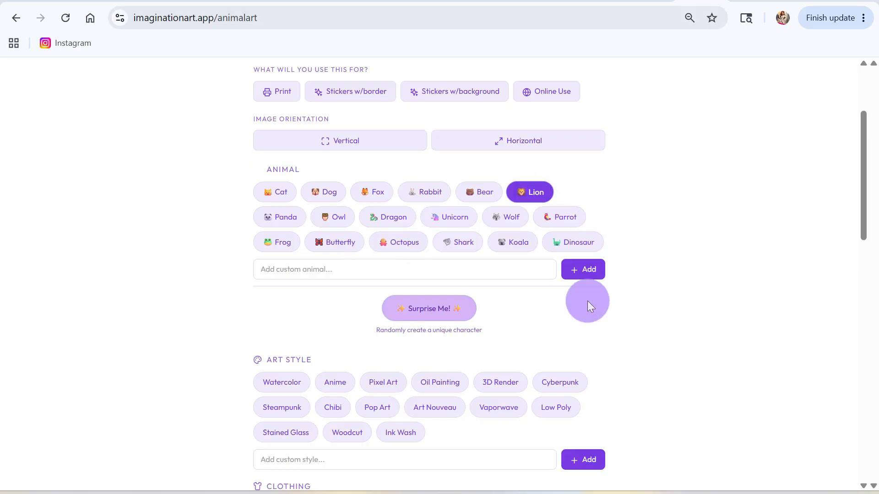
scroll(458, 314, "down", 3)
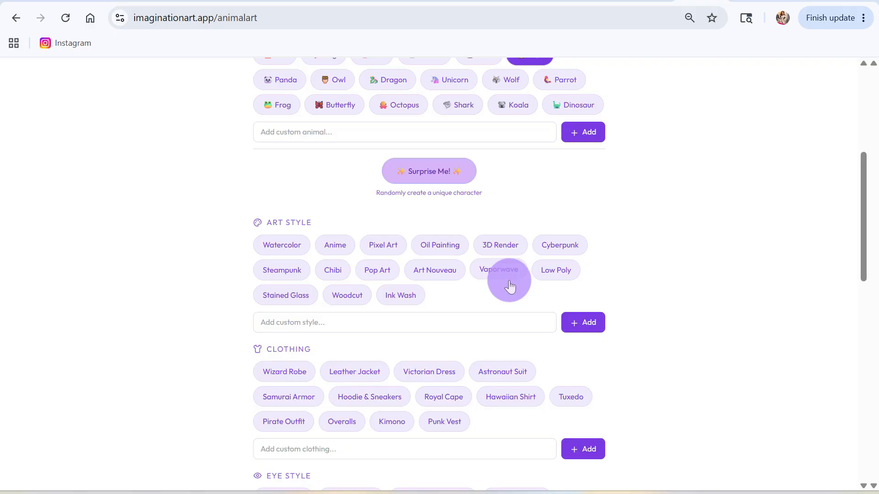
left_click(283, 273)
Choose Hoodie & Sneakers as the clothing and Glowing Neon as the eye style
scroll(488, 328, "down", 3)
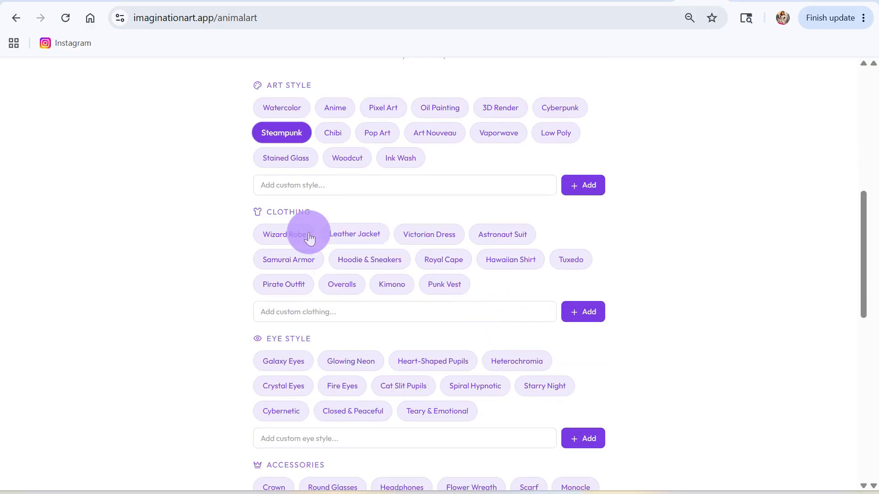
left_click(369, 261)
scroll(452, 306, "down", 3)
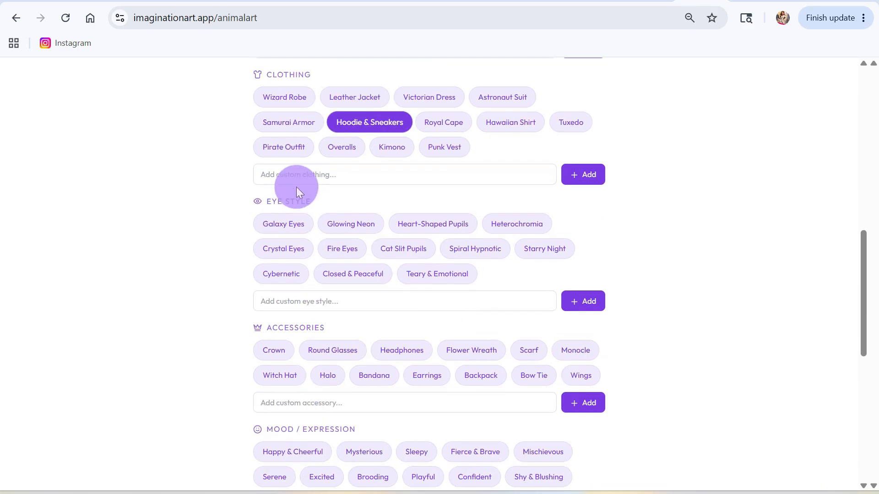
left_click(350, 226)
Choose Headphones as the accessory and set the mood to Mischievous after trying Fierce & Brave
scroll(422, 275, "down", 5)
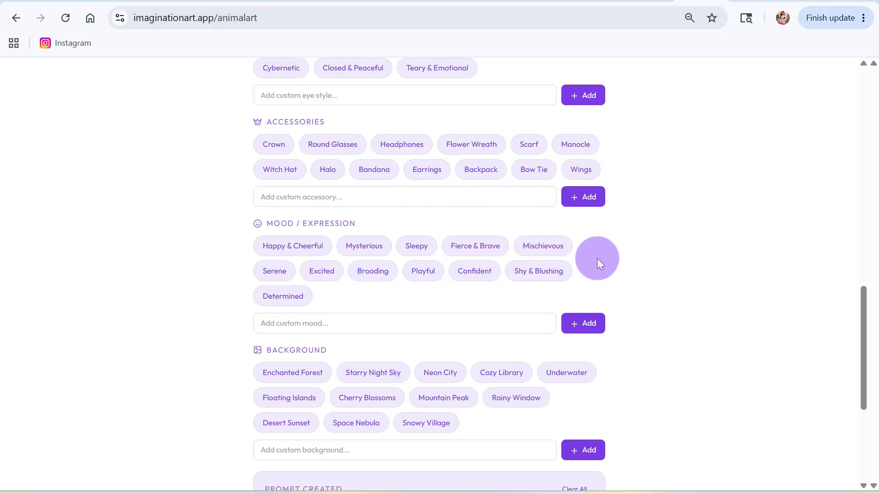
left_click(401, 143)
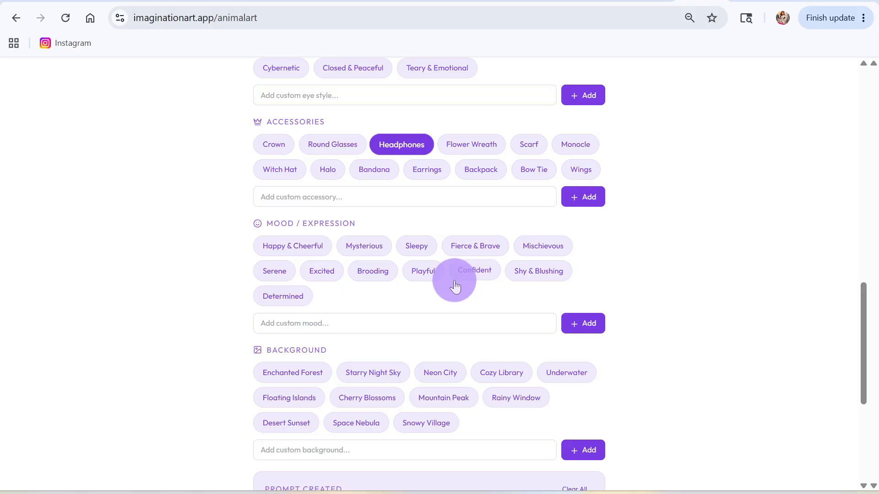
left_click(458, 247)
scroll(412, 270, "down", 3)
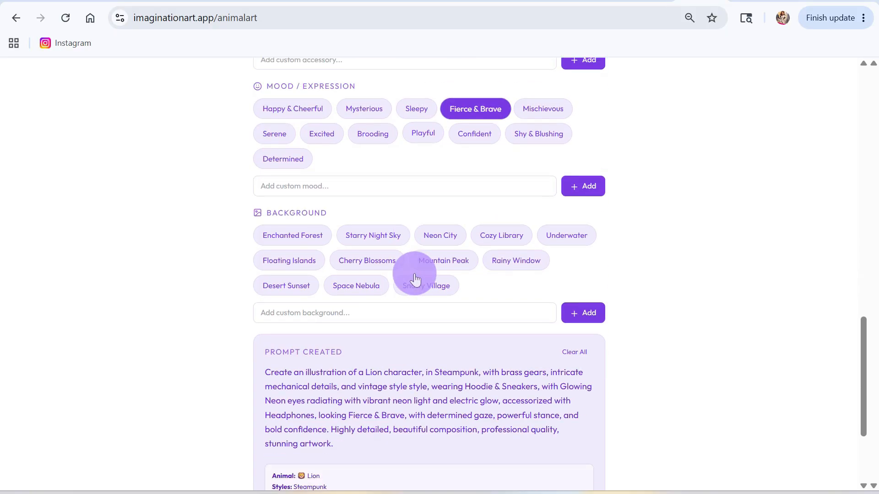
left_click(543, 110)
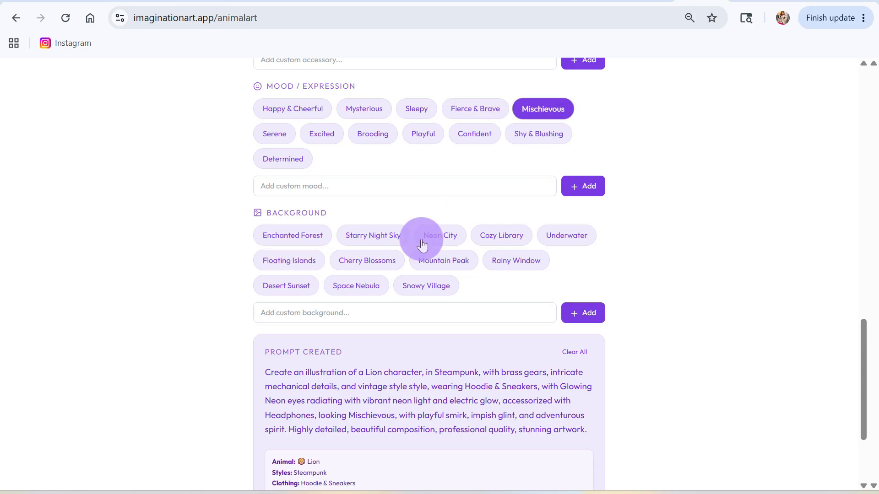
Add "white background" as a custom background for the character
left_click(407, 315)
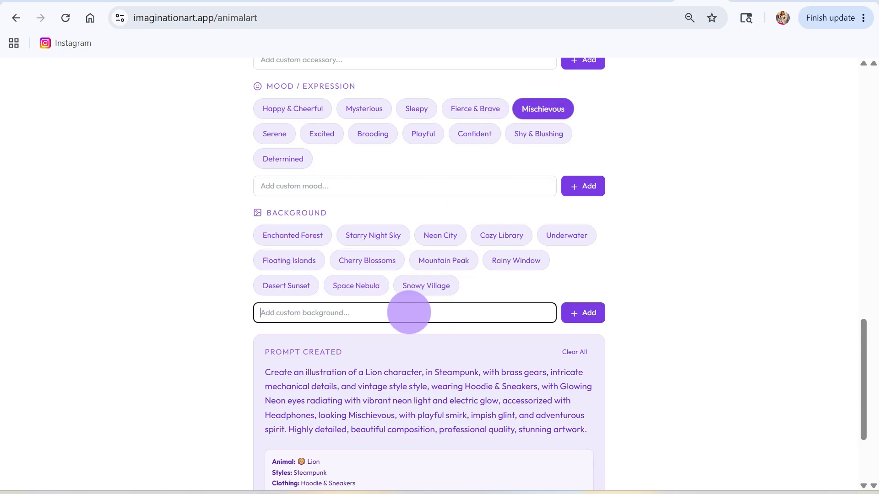
type("white background")
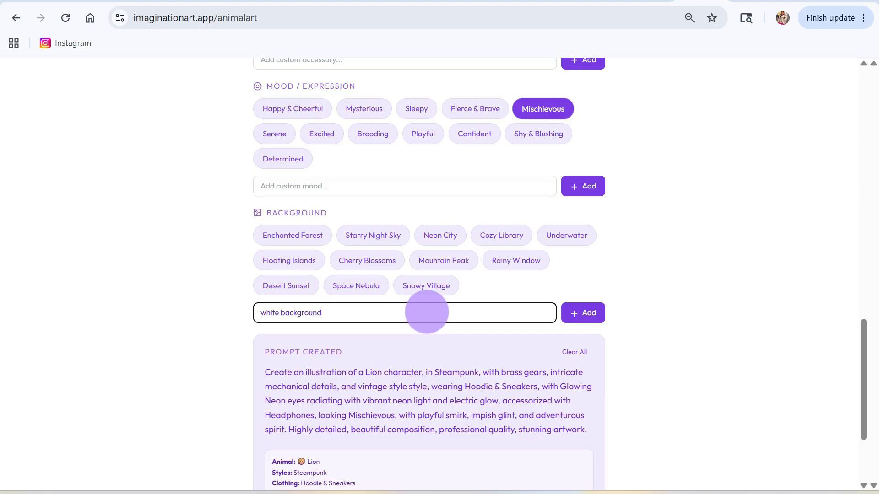
left_click(587, 313)
Copy the created lion prompt and open the Imagination Art Generator in ChatGPT
scroll(563, 323, "down", 4)
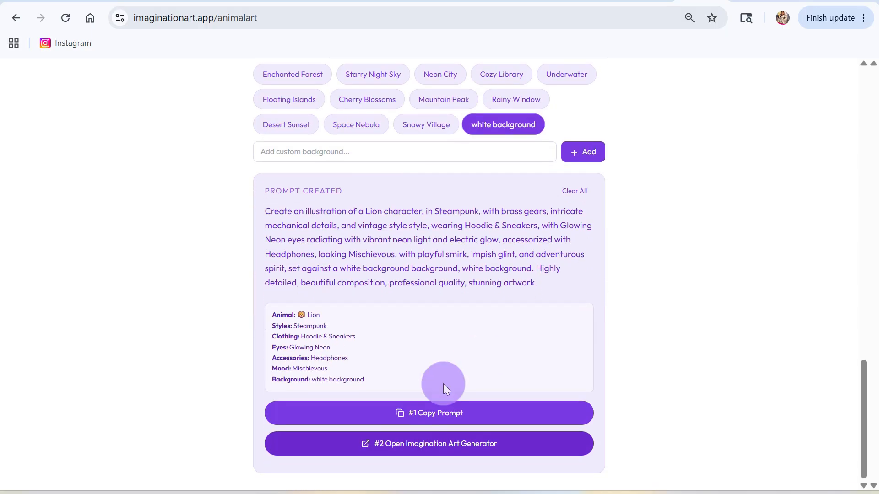
left_click(435, 414)
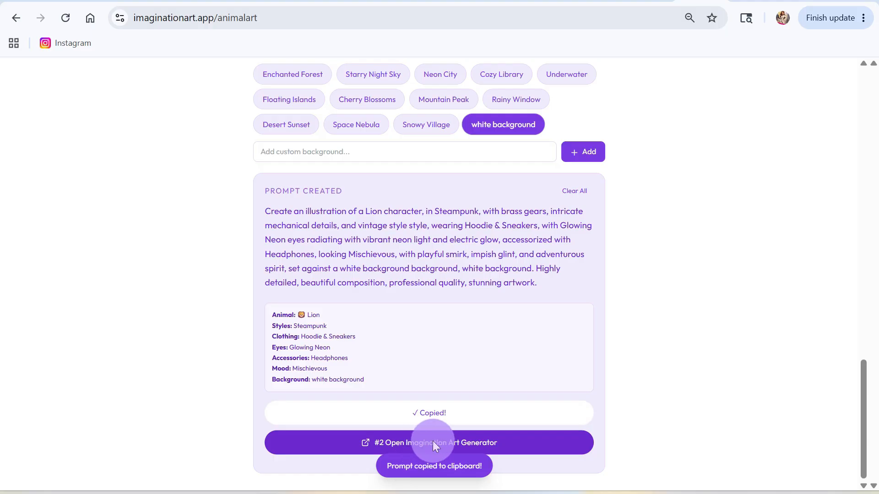
left_click(432, 442)
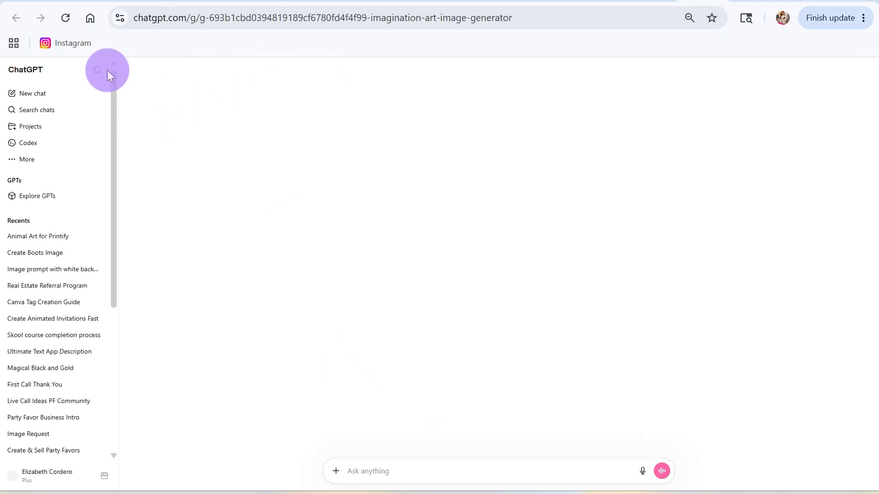
Collapse the chat history sidebar and send the suggested request to turn the prompt into a full-body character illustration
left_click(95, 69)
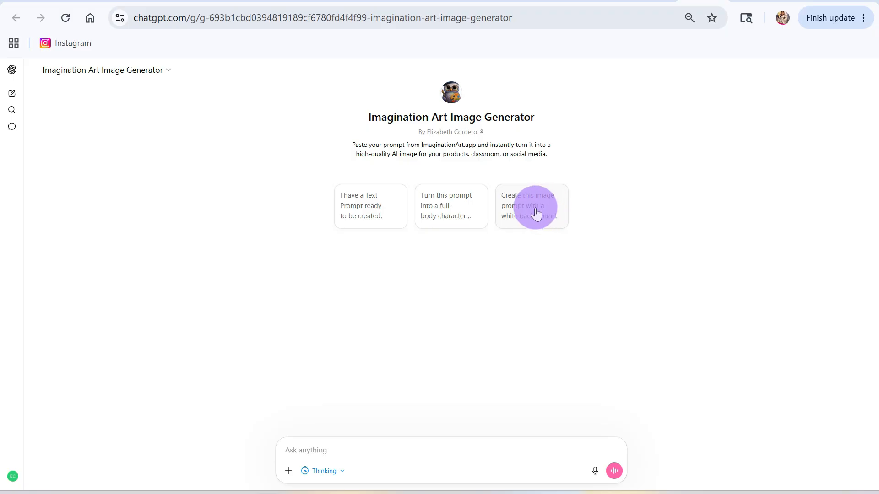
left_click(448, 207)
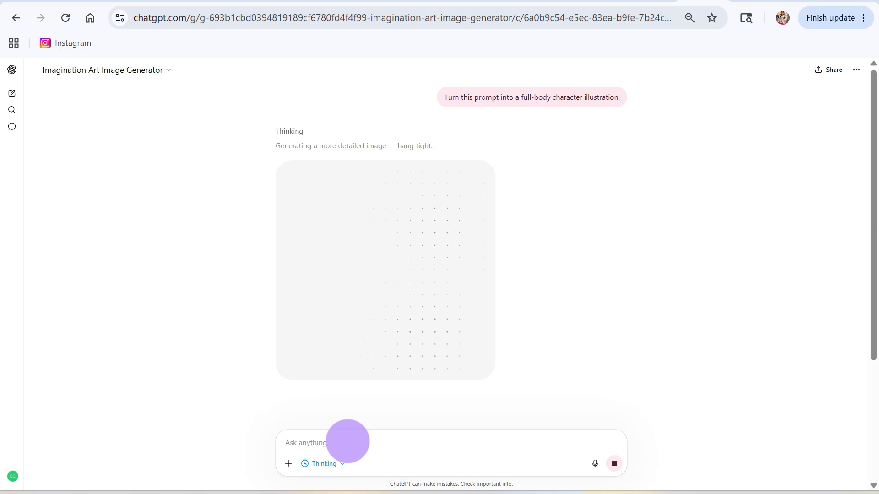
Paste the copied lion prompt into the message, stop the running image generation and send the prompt
key("ctrl+v")
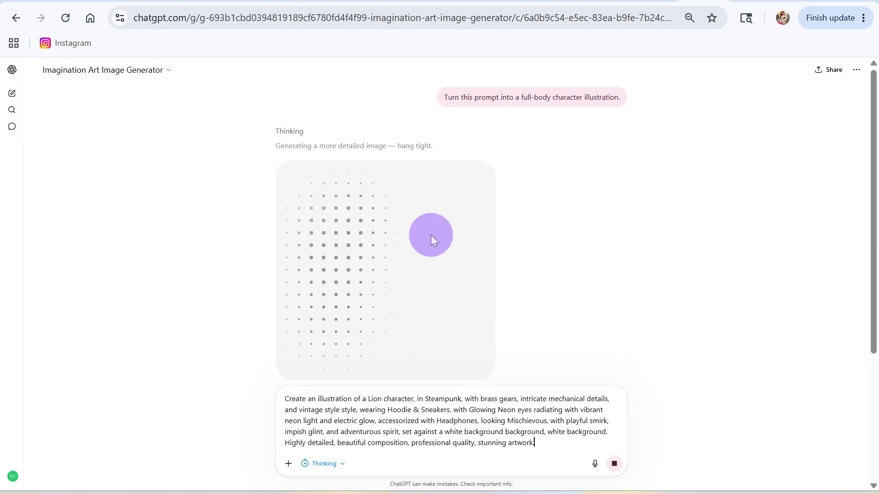
scroll(416, 194, "down", 4)
scroll(417, 210, "up", 4)
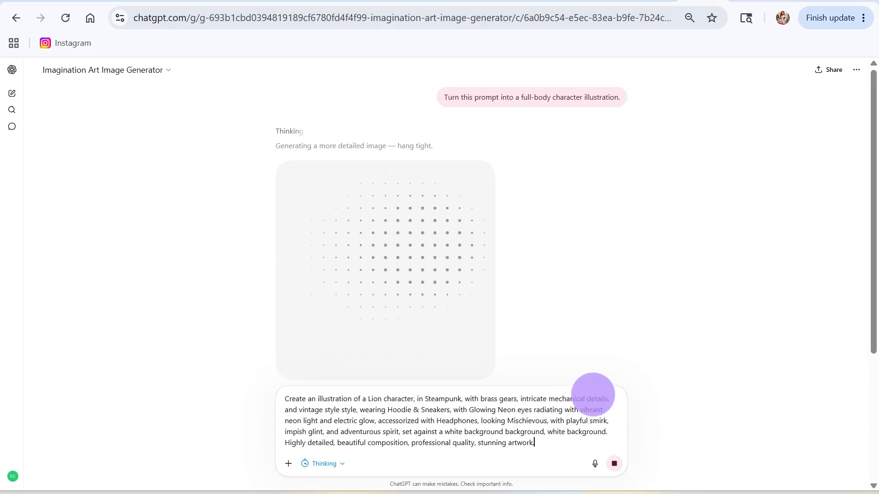
left_click(615, 465)
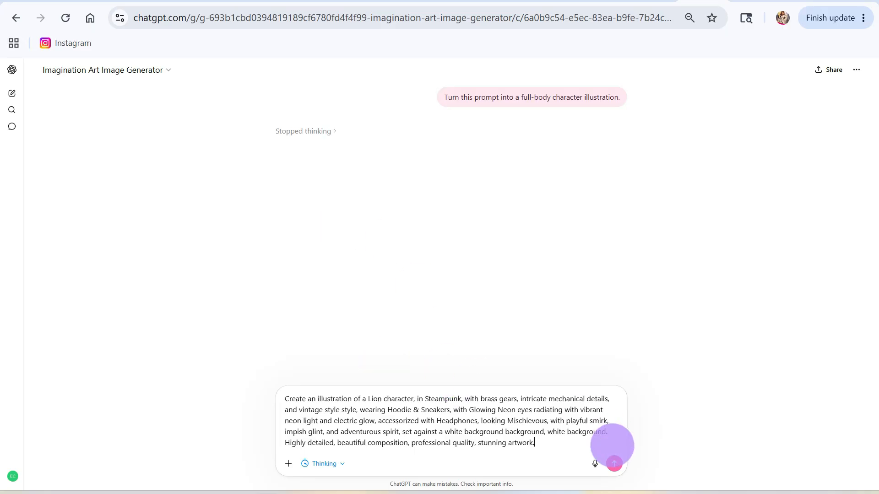
left_click(614, 463)
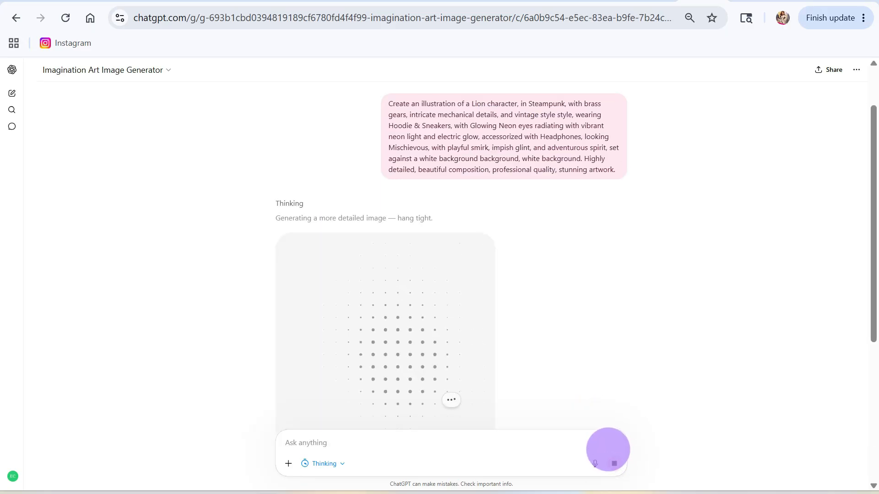
scroll(549, 302, "up", 2)
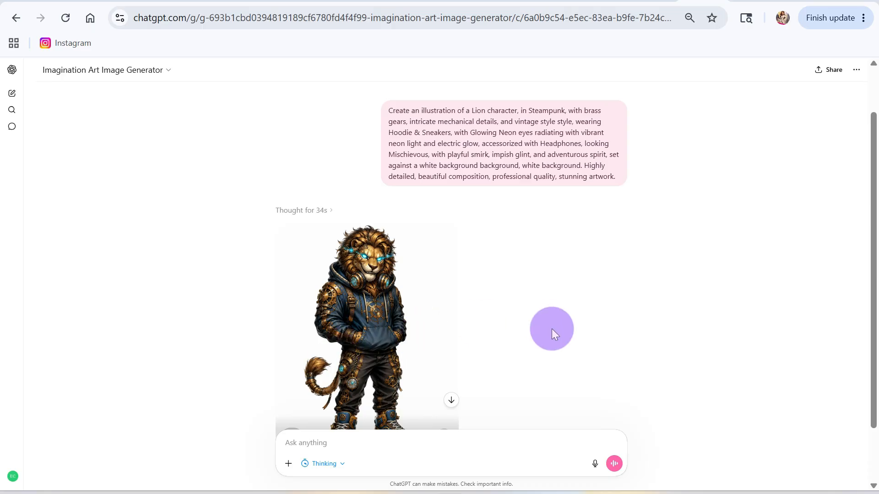
Send the request "Make the character sitting on the floor with his hands up above his head as if showing off his muscles"
scroll(493, 343, "down", 2)
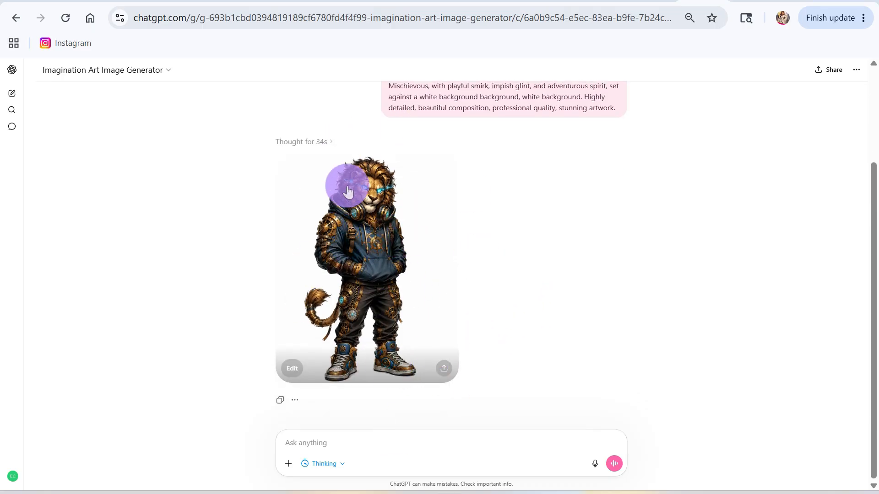
left_click(336, 443)
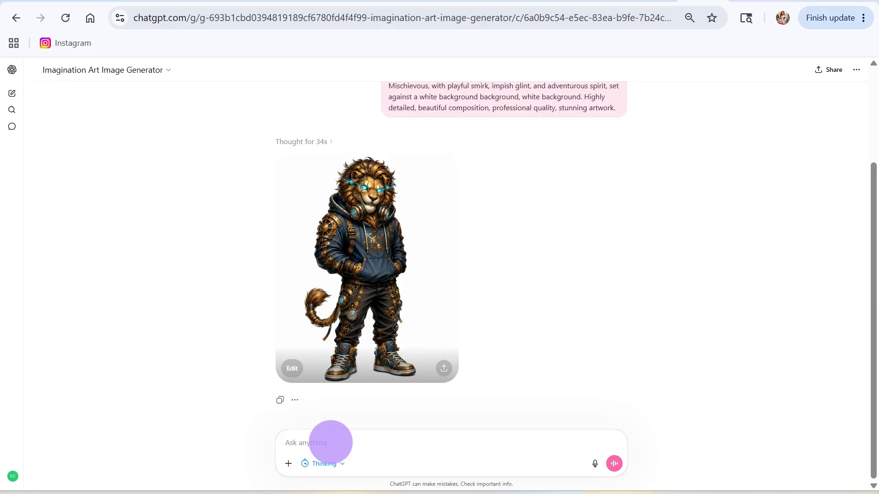
type("Make the character sit")
type("ting on the floor")
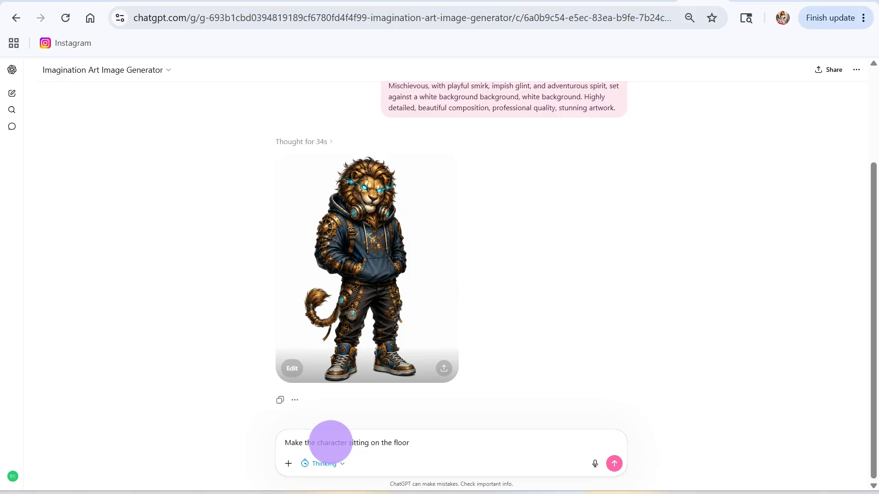
type(" with his hands up above his head as if")
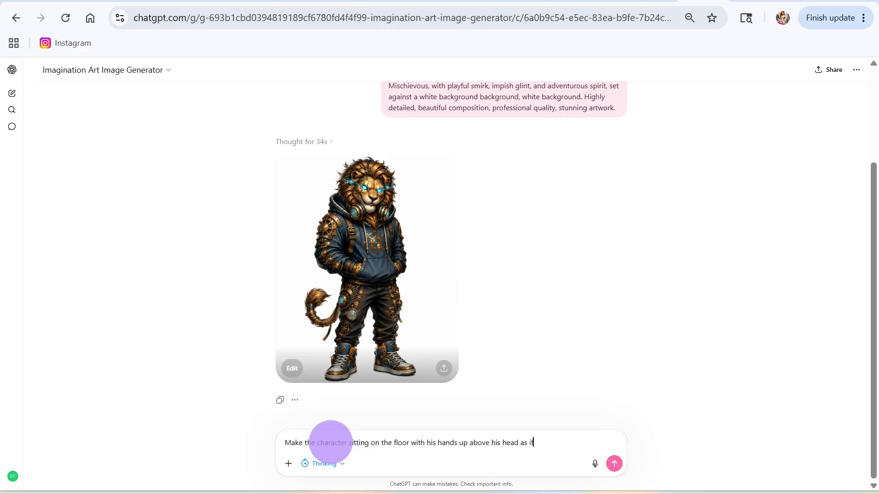
type(" showing off his muscles")
key("Return")
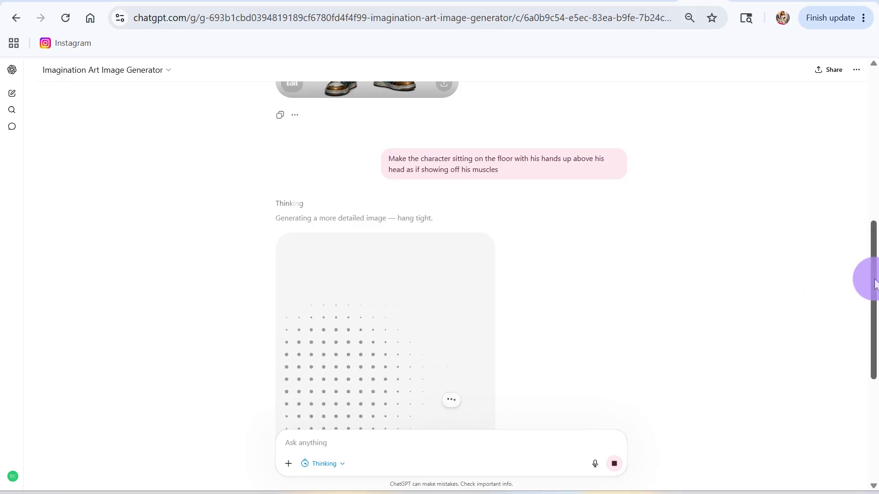
left_click_drag(874, 250, 874, 256)
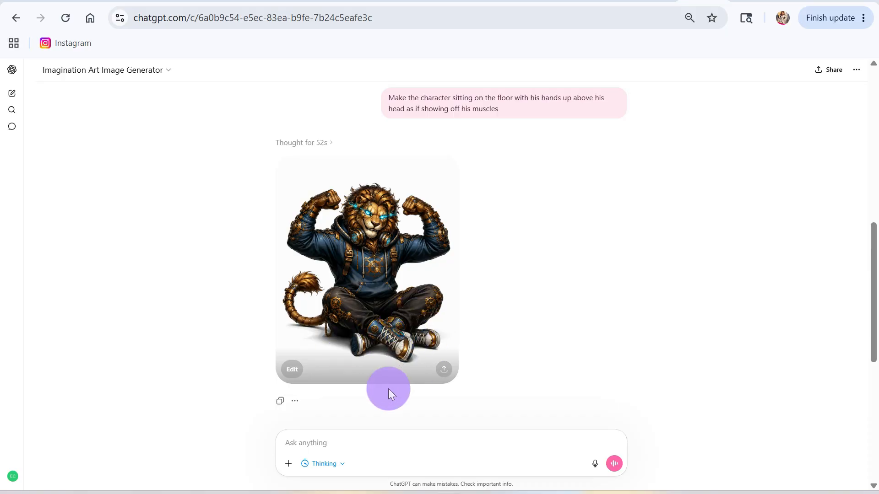
Review the corrected two-sneaker lion image and send the request "show the sweater only alone"
scroll(391, 361, "down", 3)
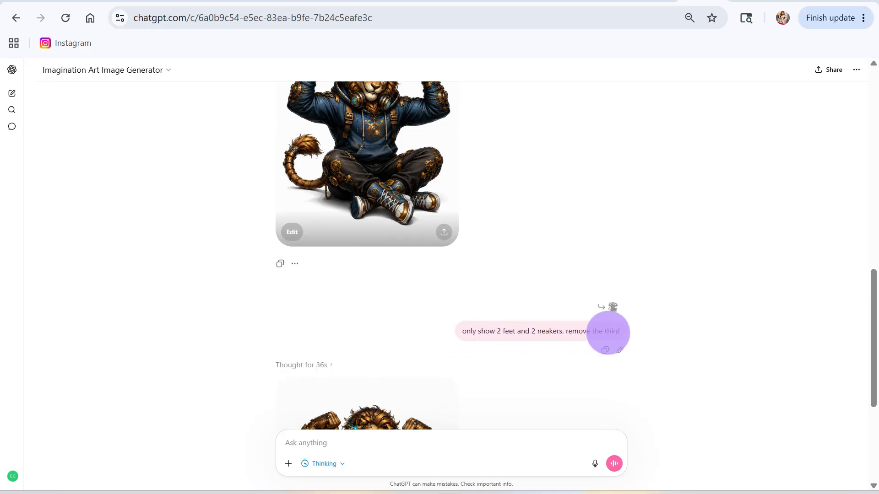
scroll(503, 356, "down", 5)
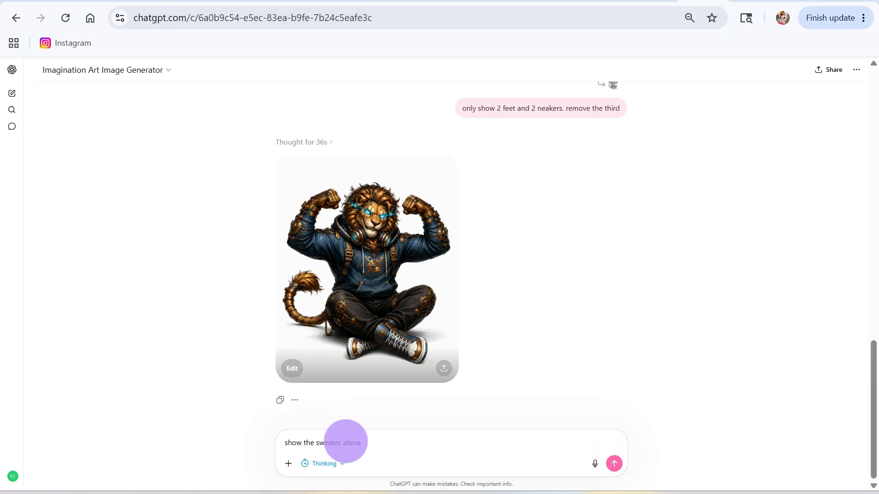
type("only")
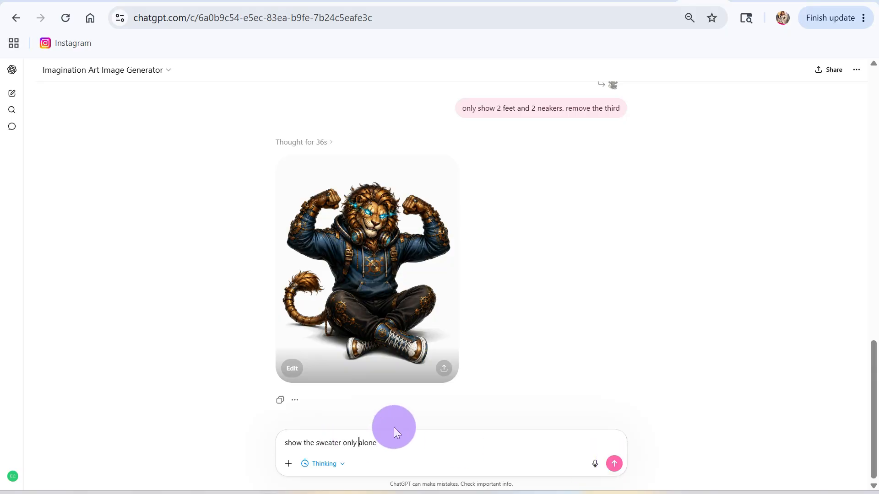
key("Return")
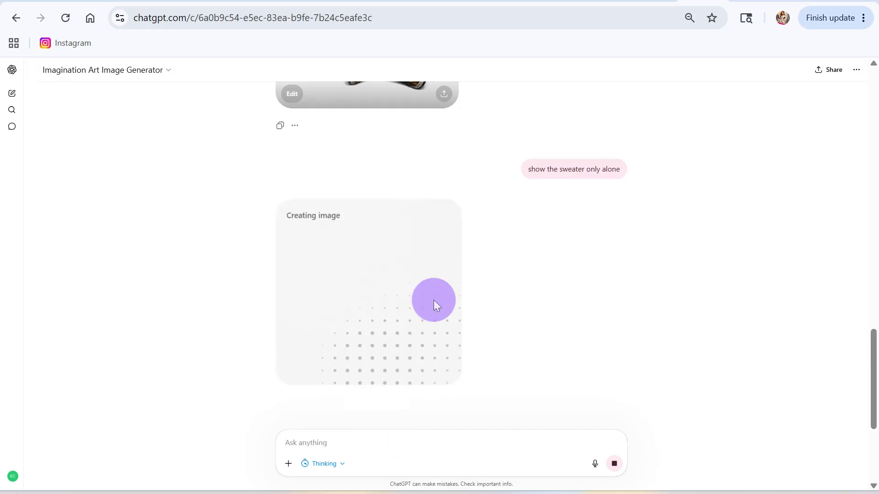
scroll(432, 269, "up", 1)
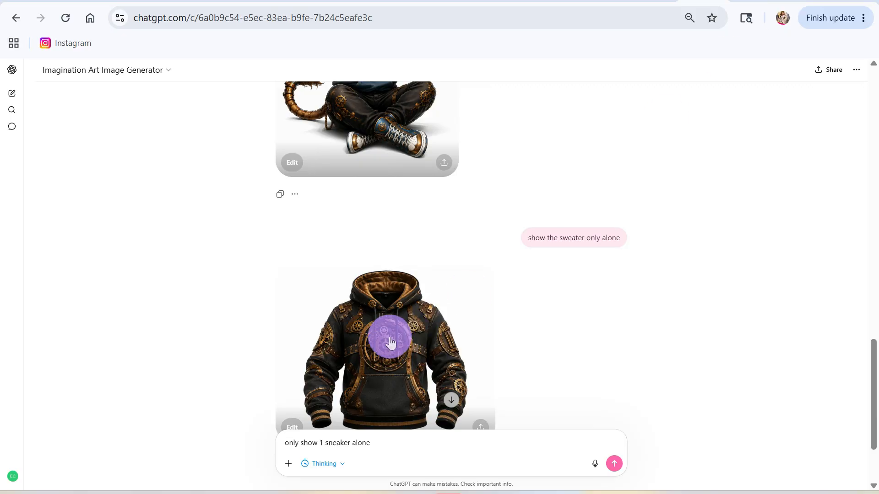
Send the request "only show 1 sneaker alone" and review the generated sneaker image
scroll(450, 374, "down", 1)
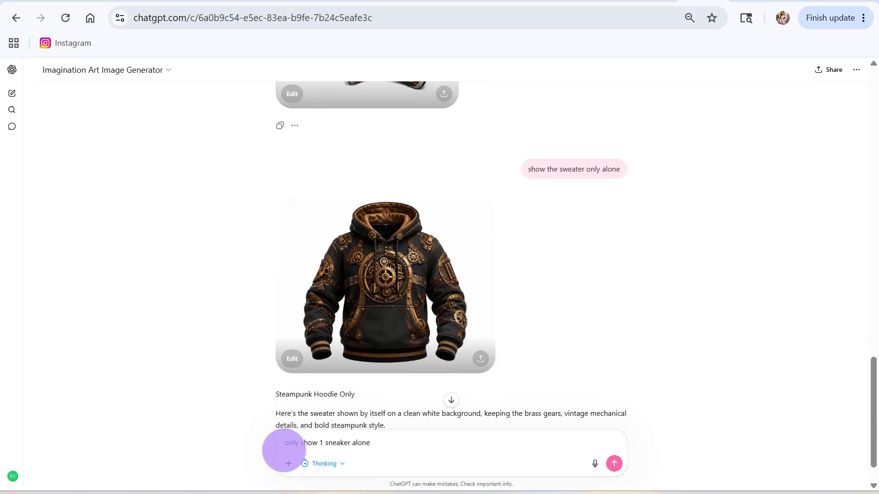
left_click(614, 464)
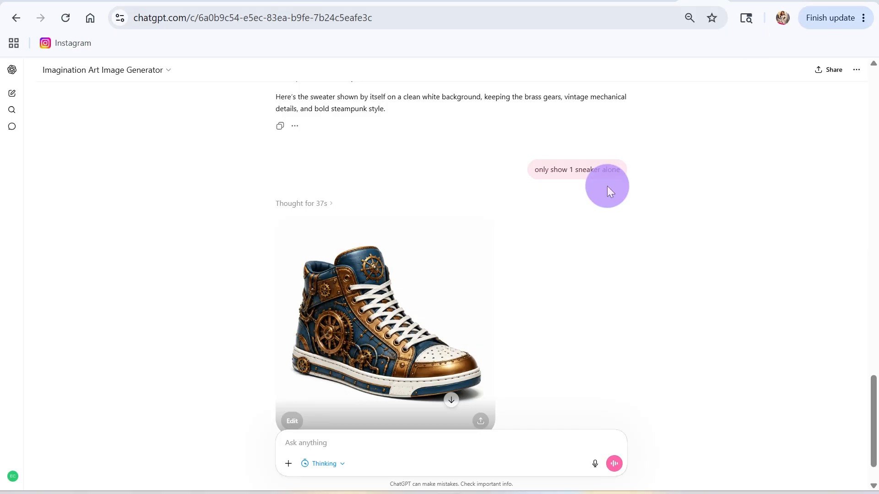
scroll(465, 324, "down", 1)
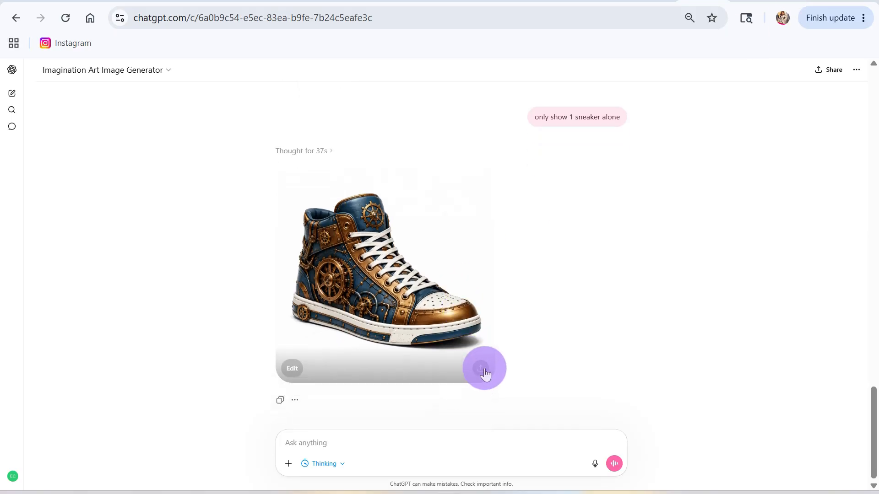
Download the single sneaker image and the steampunk hoodie image from the chat
left_click(478, 376)
left_click(527, 317)
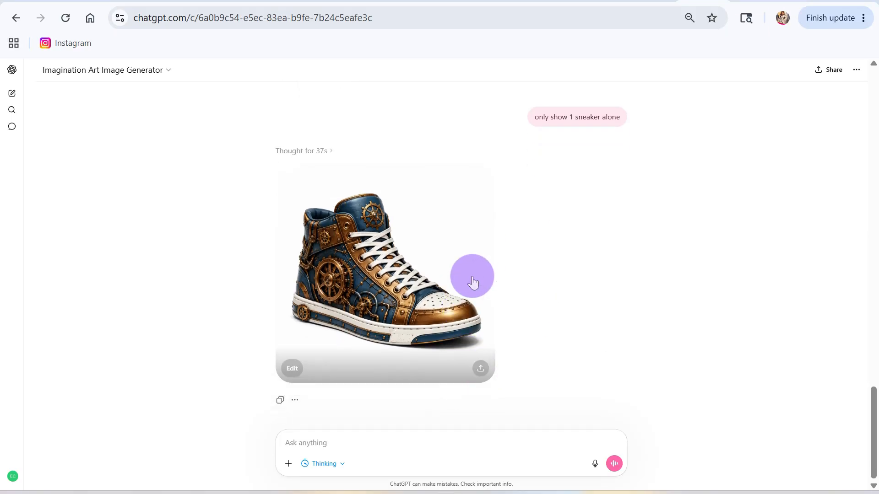
scroll(471, 276, "up", 8)
left_click(480, 337)
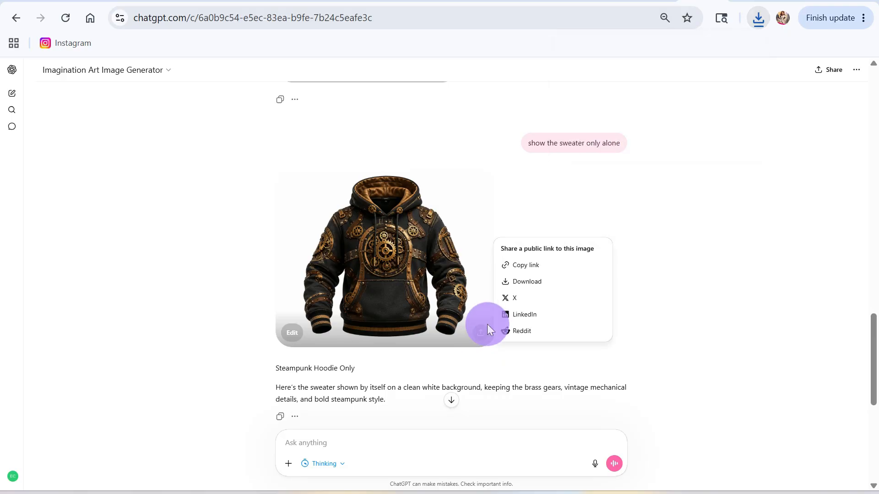
left_click(526, 281)
Download the corrected two-sneaker seated lion image and the original standing lion image
scroll(455, 274, "up", 5)
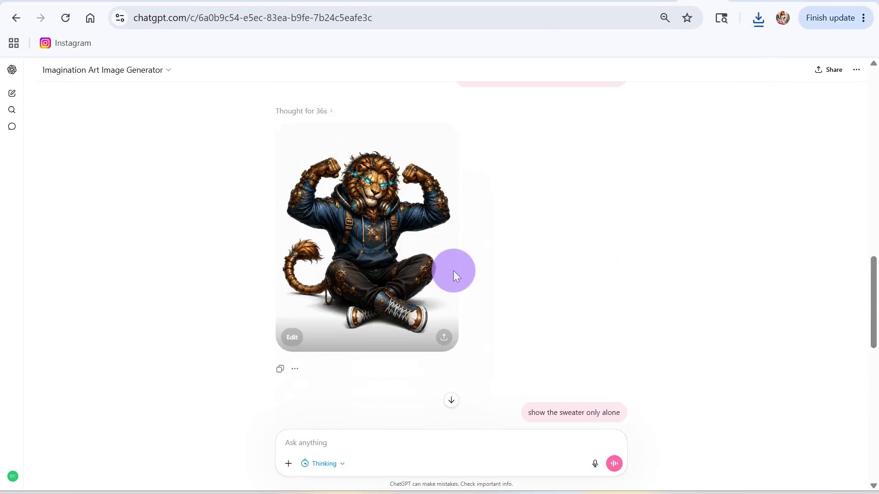
left_click(445, 345)
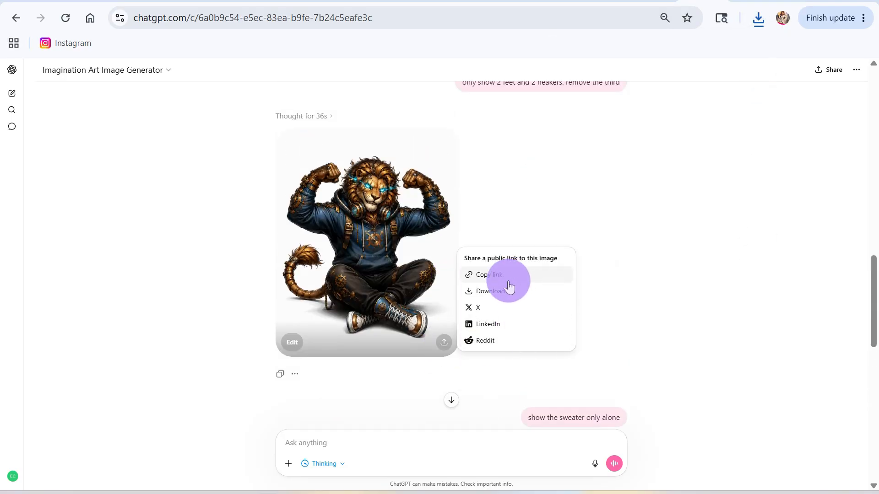
left_click(507, 291)
scroll(467, 313, "up", 5)
scroll(467, 309, "up", 3)
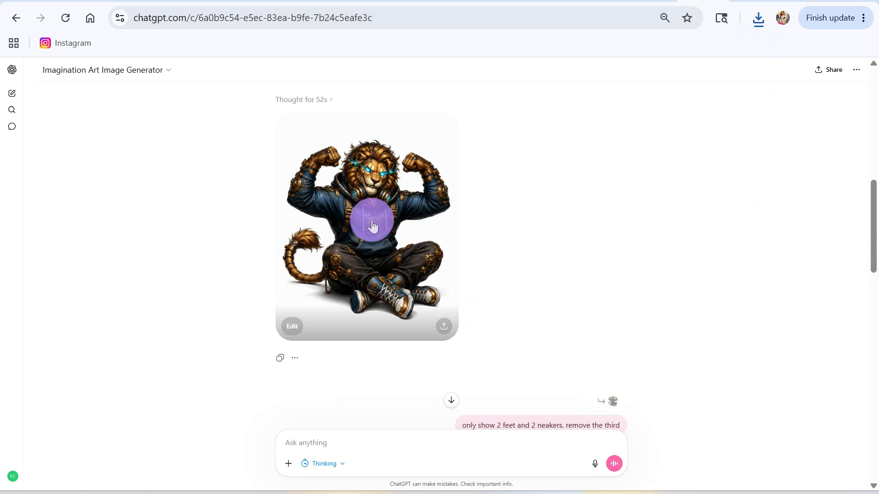
scroll(485, 287, "up", 8)
left_click(442, 390)
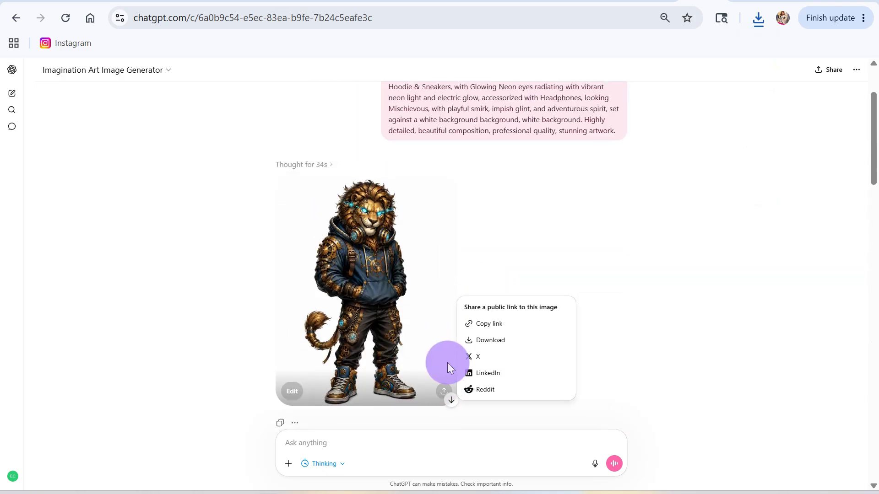
left_click(500, 343)
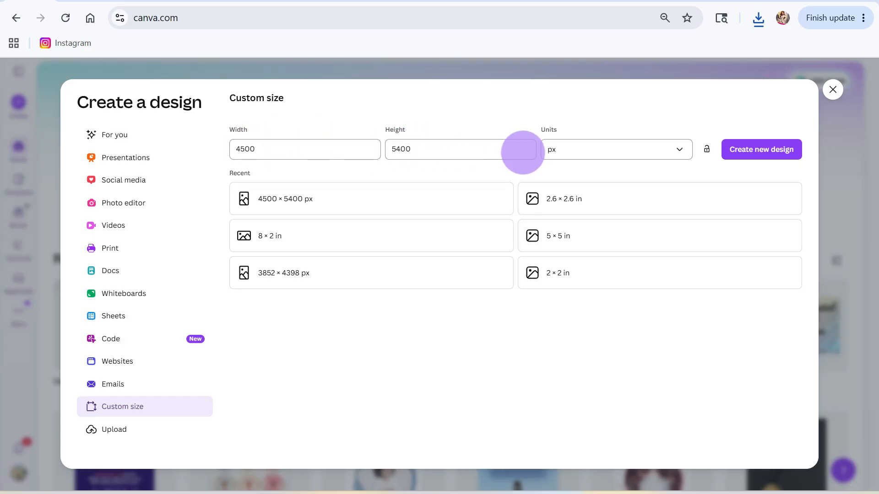
Switch to Canva, create a 4500 × 5400 px custom design and upload the four newest ChatGPT images from Downloads
left_click(732, 149)
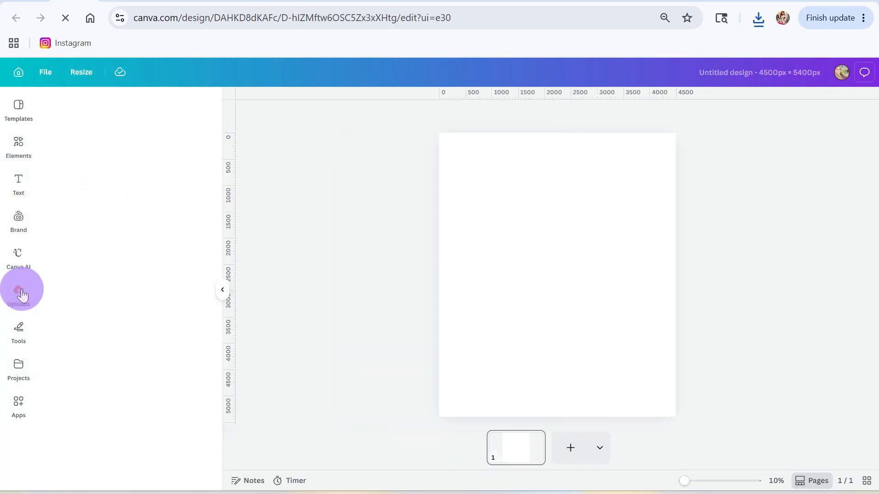
left_click(22, 295)
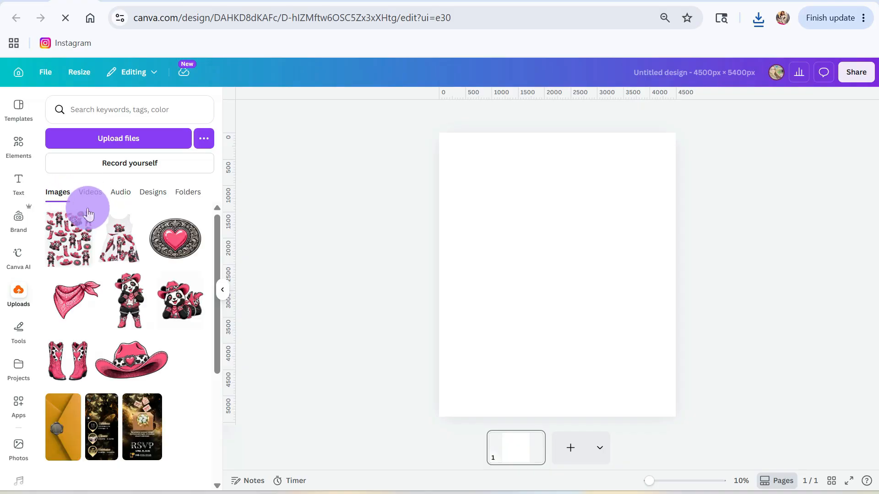
left_click(128, 137)
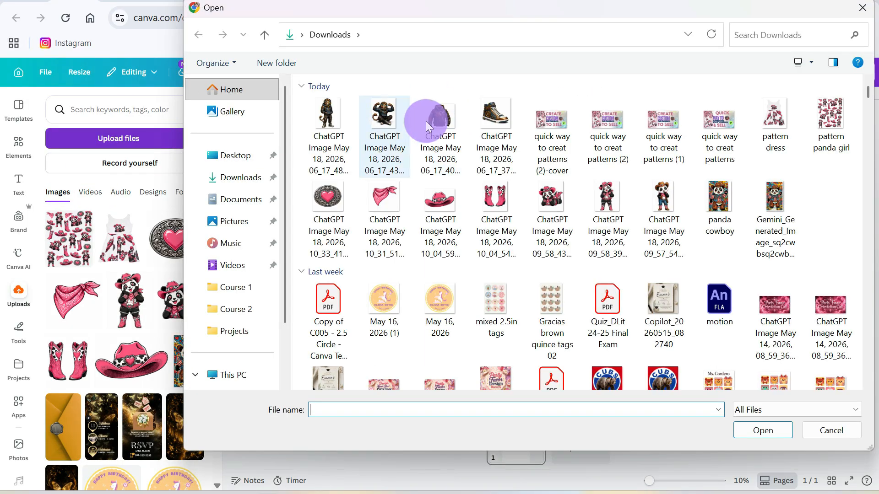
left_click(320, 112)
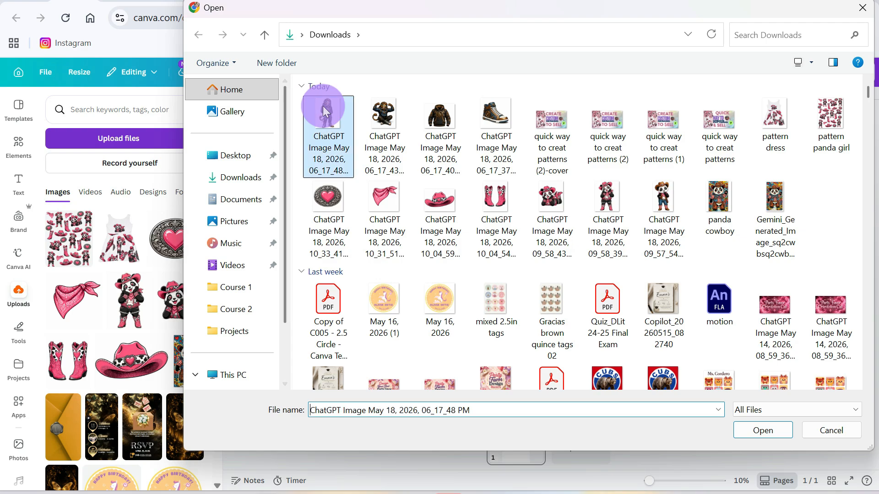
left_click(472, 119, "shift")
left_click(762, 430)
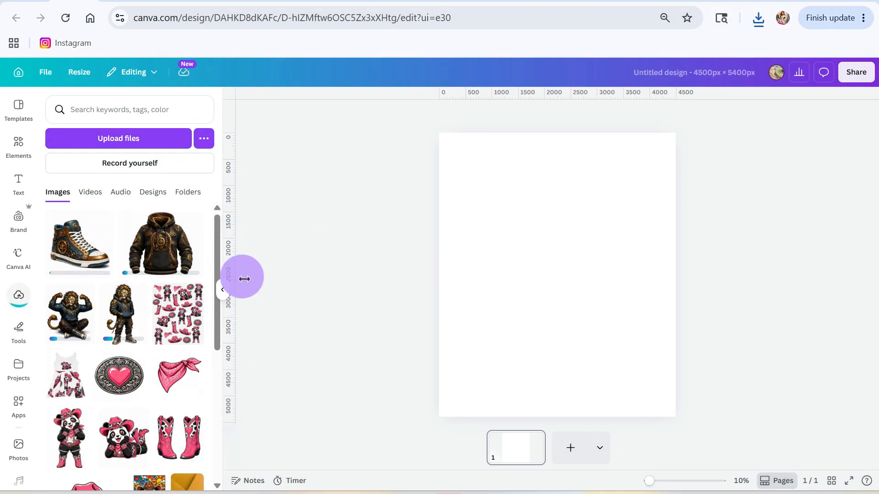
Add the standing lion and the sneaker to the page, shrink both and arrange them side by side in the upper half
left_click(124, 316)
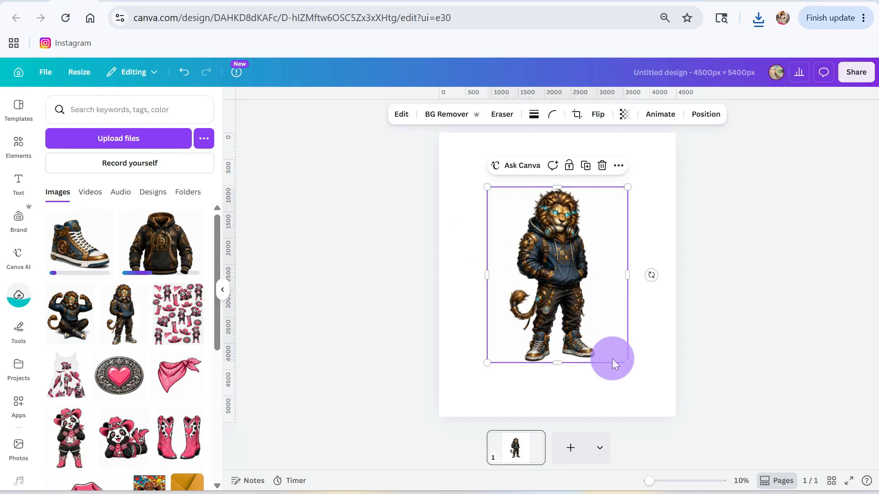
left_click_drag(626, 187, 564, 262)
left_click_drag(539, 299, 514, 202)
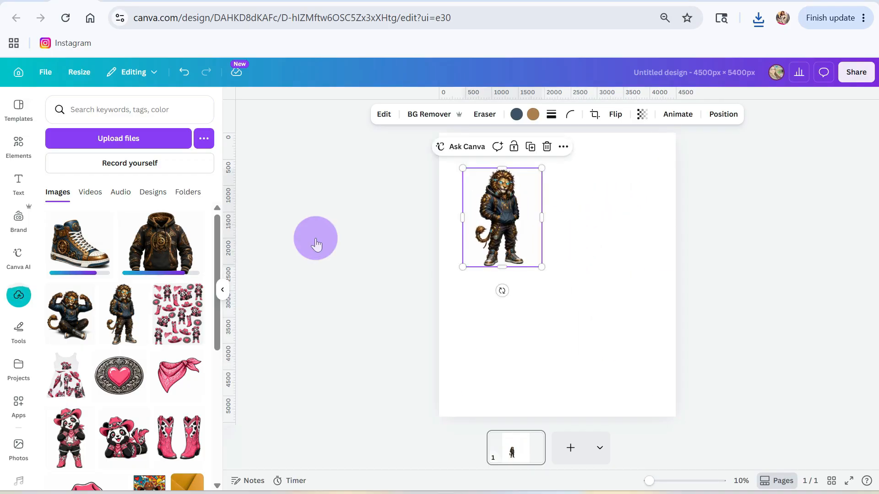
left_click(84, 244)
left_click_drag(628, 206, 553, 279)
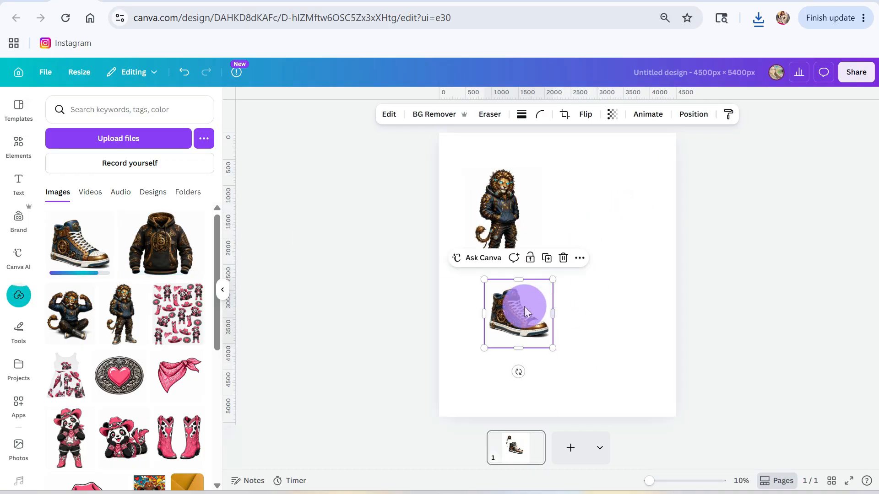
left_click_drag(525, 311, 588, 186)
Add the hoodie and the seated lion, shrink both and place them below the standing lion and the sneaker
left_click(165, 238)
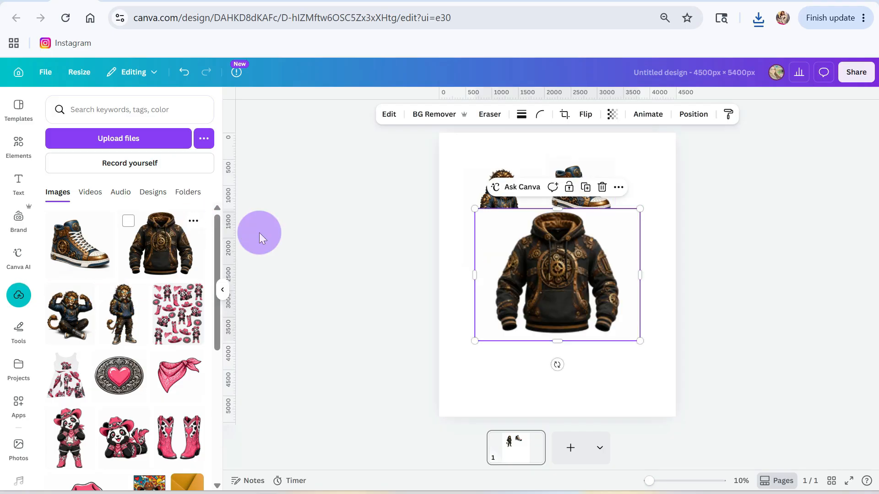
left_click_drag(640, 209, 560, 277)
left_click_drag(516, 308, 502, 336)
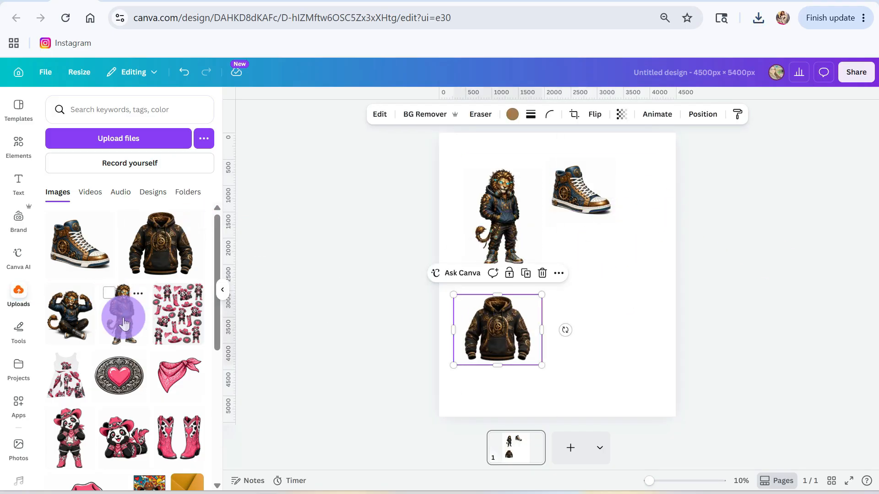
left_click(71, 311)
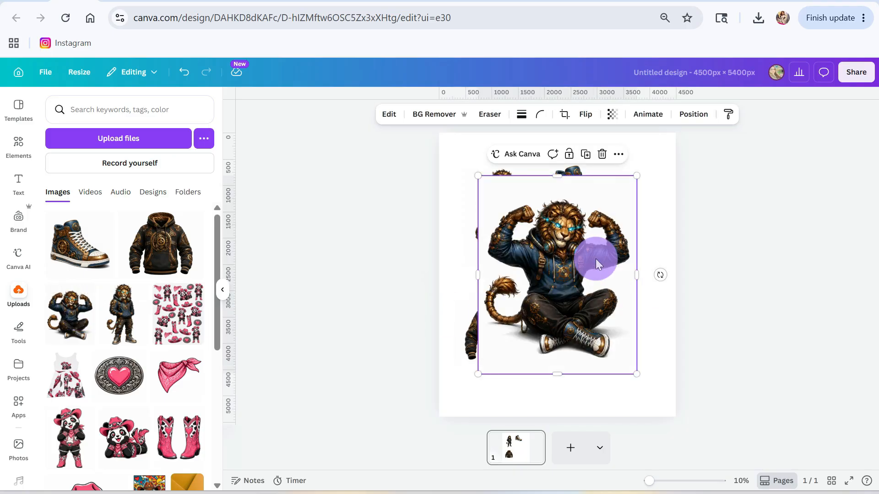
left_click_drag(478, 176, 540, 252)
left_click_drag(586, 311, 601, 292)
Remove the background from the standing lion, sneaker, hoodie and seated lion images
left_click(520, 226)
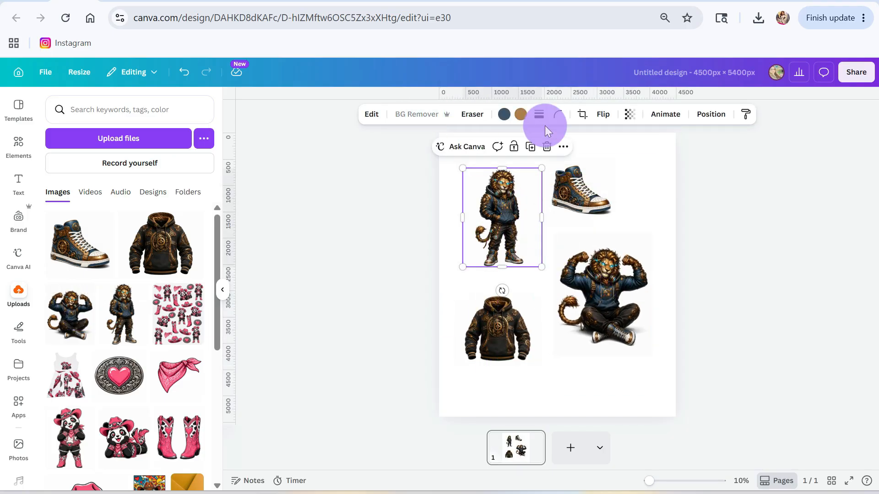
left_click(584, 195)
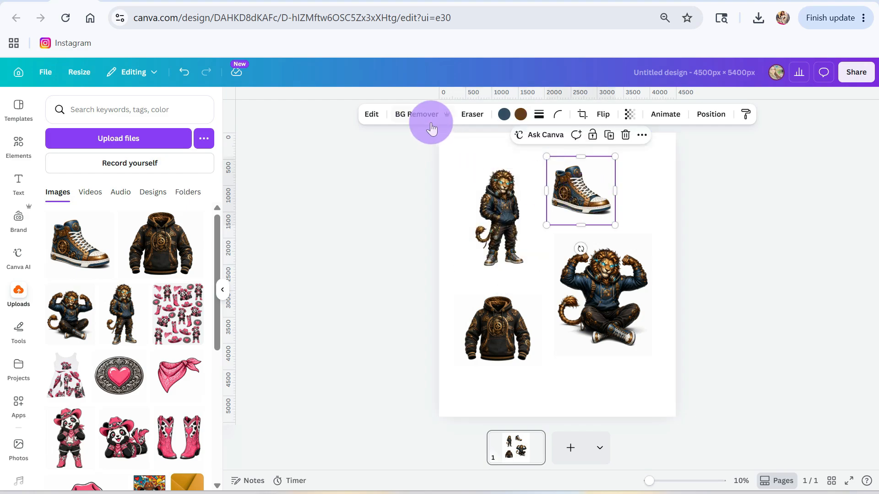
left_click(423, 114)
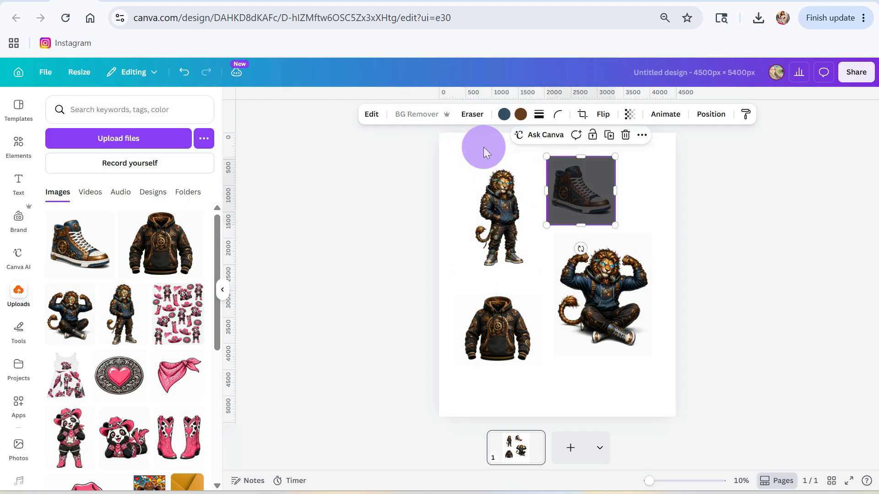
left_click(498, 332)
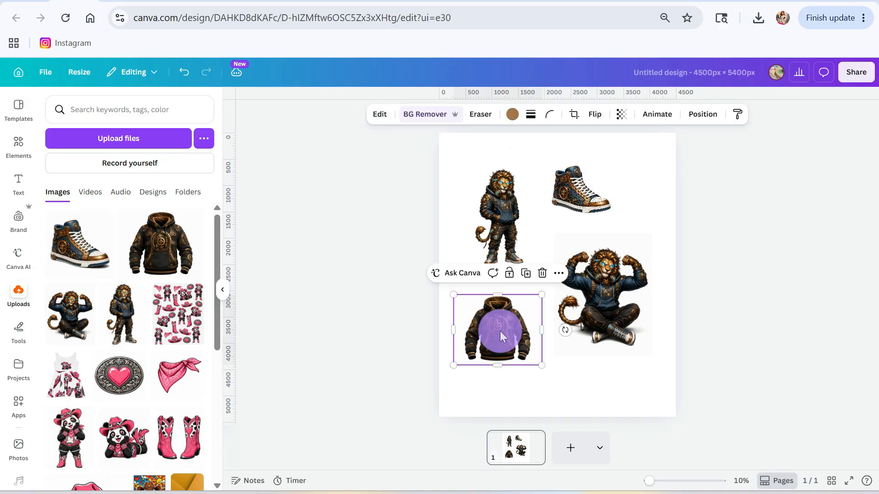
left_click(421, 113)
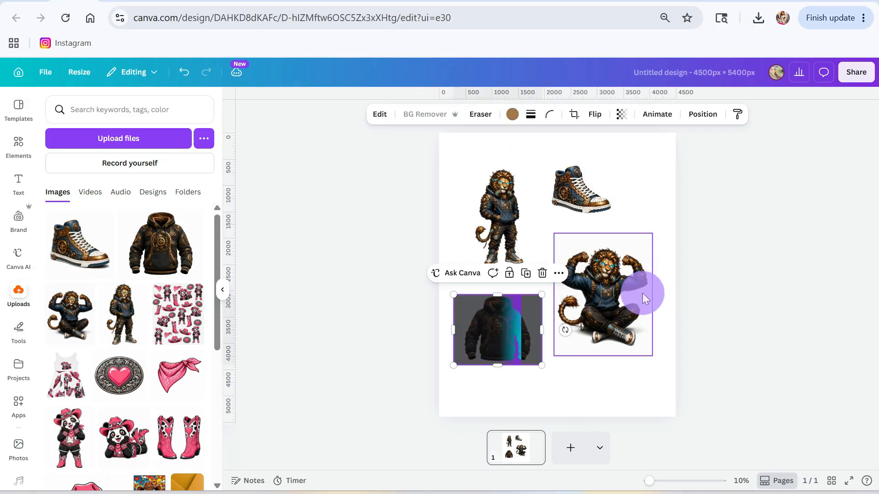
left_click(617, 300)
left_click(400, 113)
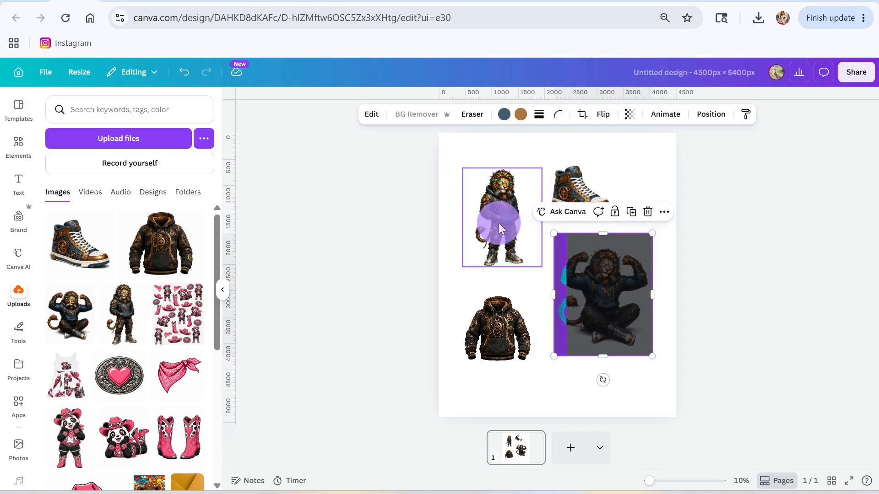
Move the standing lion to the page's upper-left corner, hide the uploads panel and tilt the sneaker beside the lion
left_click_drag(498, 223, 487, 200)
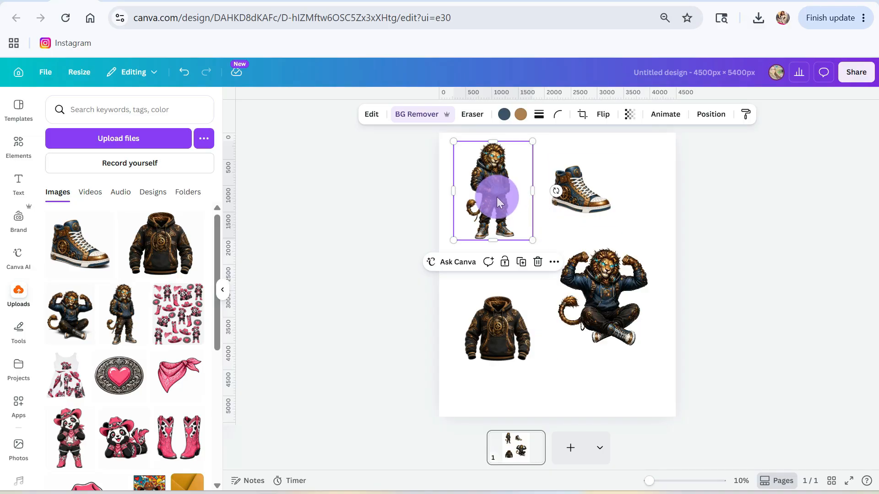
mouse_move(496, 196)
left_mouse_down()
mouse_move(482, 196)
mouse_move(494, 200)
left_mouse_up()
left_click_drag(580, 181, 562, 197)
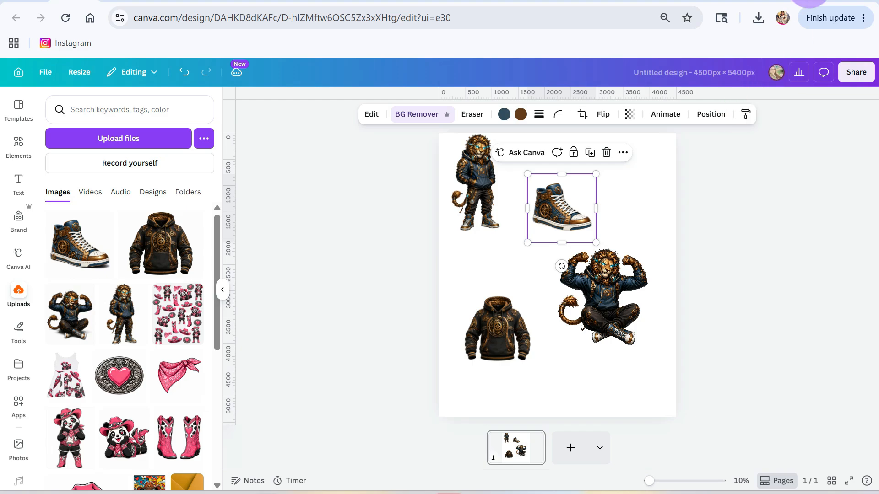
left_click(222, 290)
left_click_drag(510, 286, 503, 281)
left_click_drag(459, 203, 439, 172)
left_click_drag(390, 187, 390, 187)
left_click(457, 189)
left_click_drag(506, 177, 505, 163)
Shrink the seated lion and place it in the page's upper-right corner beside the sneaker
left_click_drag(512, 296, 535, 203)
left_click_drag(576, 258, 551, 225)
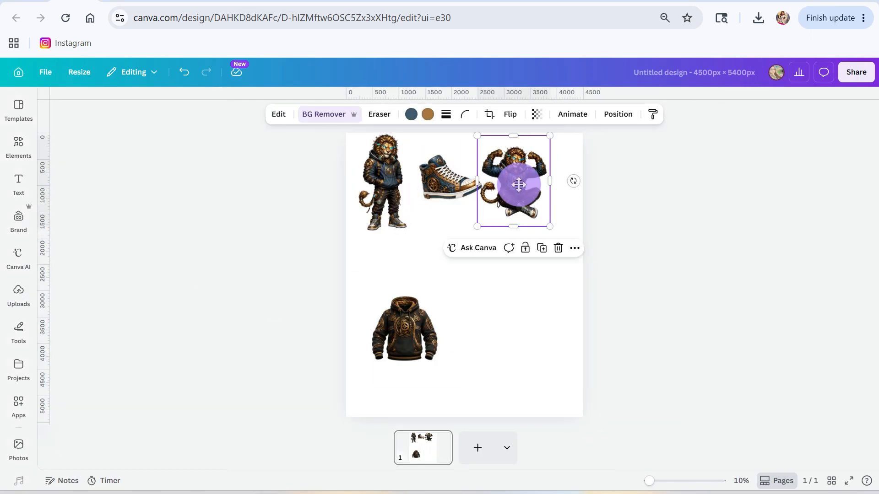
left_click_drag(507, 183, 514, 179)
Duplicate the standing lion and place the copy in the centre of the page below the sneaker
left_click(402, 186)
left_click(412, 255)
left_click_drag(403, 206, 456, 265)
Duplicate the central standing lion, shrink the copy, move it to the page's lower-right corner and flip it horizontally
left_click(519, 210)
left_click_drag(595, 373, 539, 338)
left_click_drag(580, 295, 565, 314)
left_click_drag(536, 348, 561, 380)
left_click(510, 115)
left_click(497, 142)
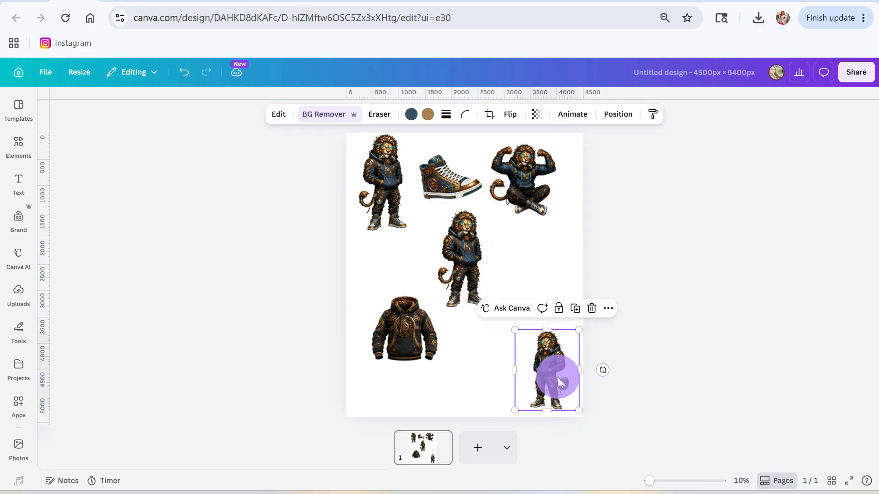
Duplicate the seated lion, place the copy directly below the original and flip it horizontally
left_click(552, 145)
left_click(550, 247)
left_click_drag(507, 196, 502, 293)
left_click(506, 147)
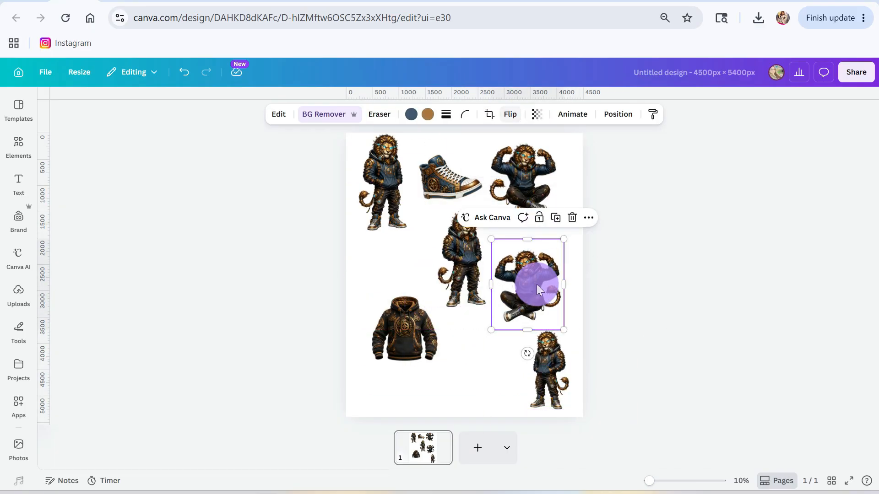
left_click_drag(536, 285, 545, 276)
Shrink the hoodie beside the central lion and place a smaller duplicate between the central and lower-right lions
left_click_drag(407, 329, 394, 280)
left_click_drag(436, 246, 405, 269)
left_click_drag(380, 293, 430, 299)
left_click(421, 218)
left_click_drag(404, 304, 405, 390)
left_click_drag(440, 327, 504, 336)
Duplicate the sneaker, shrink and tilt the copy, and place it at the page's left edge below the standing lion
left_click(458, 188)
left_click(477, 245)
left_click_drag(461, 192, 438, 344)
left_click_drag(454, 293, 437, 321)
left_click_drag(466, 337, 465, 362)
left_click_drag(418, 349, 377, 327)
left_click_drag(408, 285, 427, 301)
left_click_drag(376, 330, 366, 259)
Duplicate the large sneaker, flip the copy horizontally, shrink it and place it beside the lower-right lion
left_click(456, 184)
left_click(477, 245)
left_click_drag(463, 173, 420, 346)
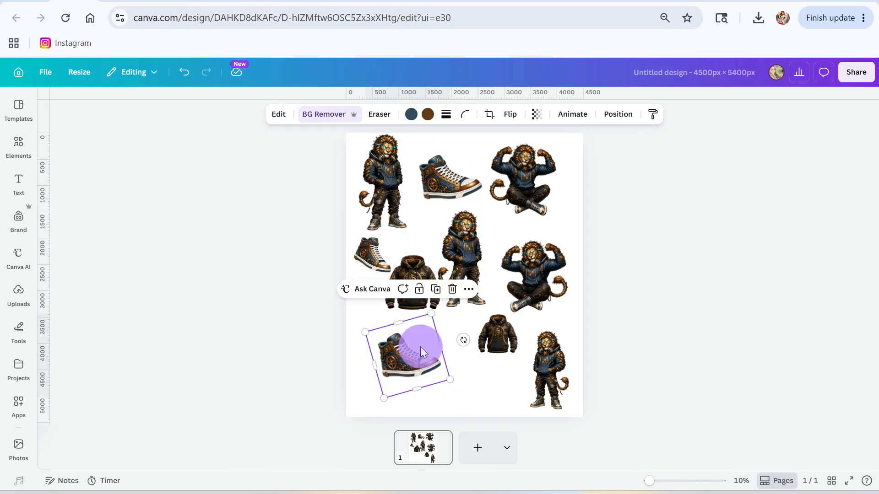
left_click(512, 114)
left_click(514, 142)
left_click_drag(434, 314, 500, 382)
left_click(694, 357)
Duplicate the small hoodie, move the copy to the page's lower-left corner, enlarge it slightly and tilt it
left_click(501, 336)
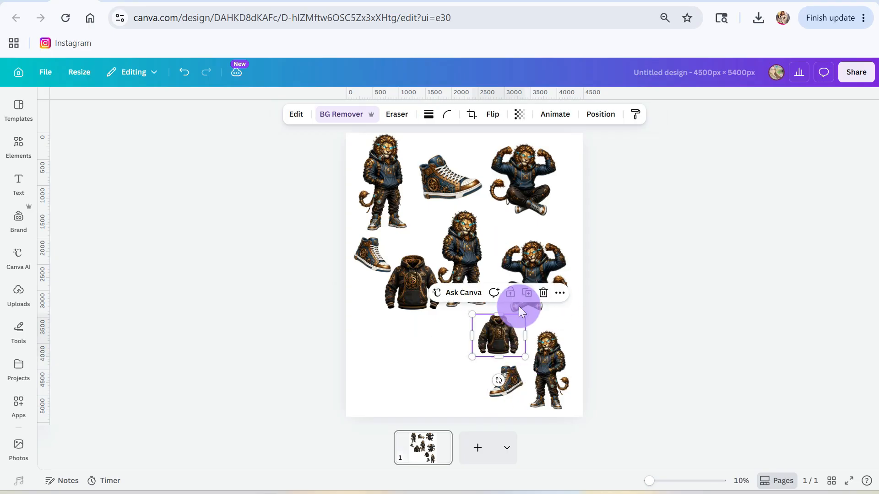
left_click(526, 293)
left_click_drag(495, 345, 365, 398)
left_click_drag(404, 367, 416, 358)
left_click_drag(384, 386, 390, 374)
left_click_drag(385, 417, 407, 414)
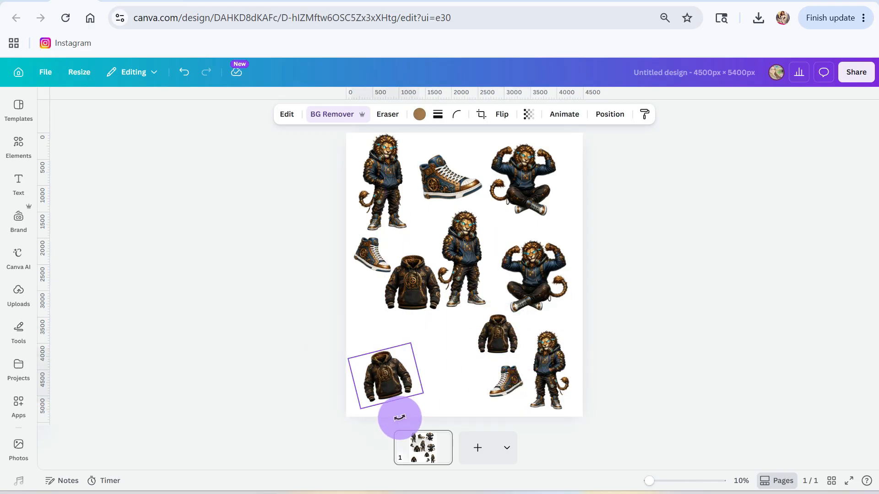
Fine-tune the tilt of the lower-left hoodie and shift it closer to the page's corner
left_click_drag(399, 381, 398, 385)
left_click_drag(406, 415, 396, 418)
left_click_drag(397, 381, 393, 387)
Tilt the sneaker beside the lower-right lion, move it further from the lion and enlarge it slightly
left_click(509, 385)
left_click_drag(506, 417, 516, 417)
left_click_drag(504, 388, 489, 394)
left_click_drag(464, 373, 456, 368)
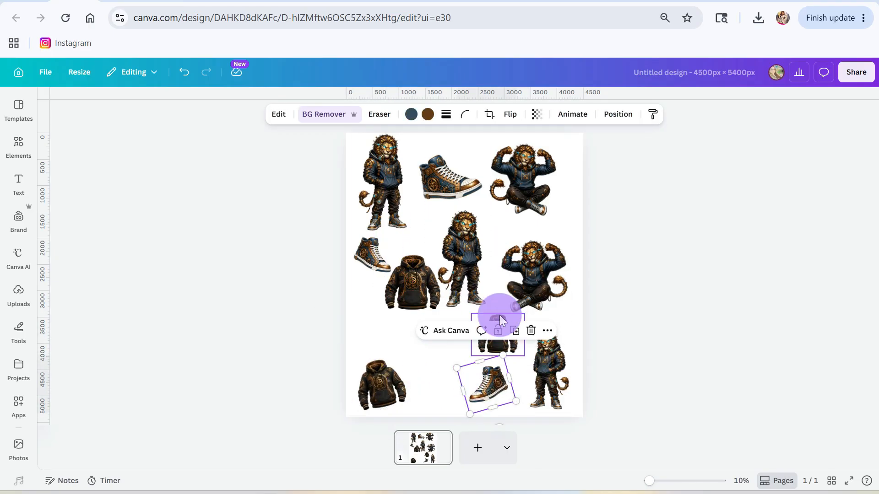
Enlarge the small hoodie slightly and move the lower seated lion between the two lower hoodies
left_click(498, 321)
left_click_drag(473, 310, 464, 302)
left_click_drag(542, 255, 447, 334)
left_click(528, 181)
Shrink the upper-left standing lion and the sneaker beside it, repositioning both near the page's upper edge
left_click(385, 179)
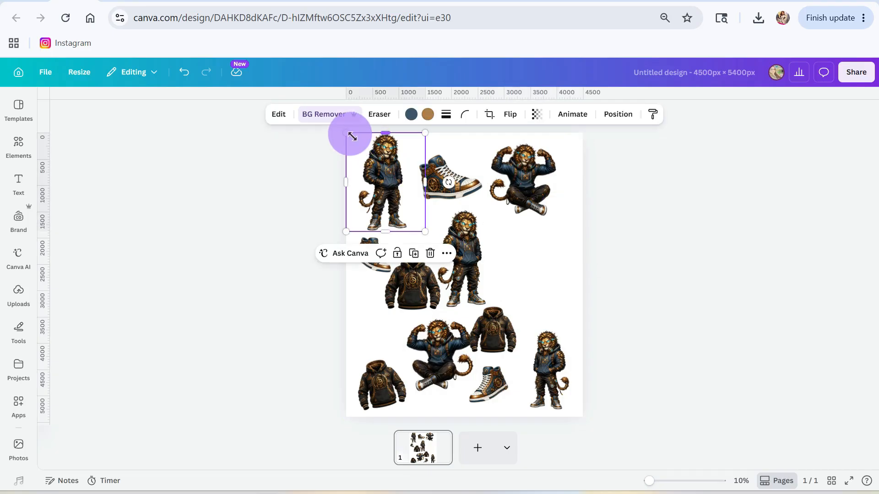
left_click_drag(348, 134, 353, 140)
left_click_drag(387, 187, 379, 184)
left_click(447, 183)
left_click_drag(492, 202, 466, 185)
left_click_drag(447, 177, 455, 170)
Move the upper seated lion below the top sneaker and the central standing lion to the page's upper right
left_click_drag(535, 186, 434, 230)
left_click_drag(480, 269, 530, 204)
left_click_drag(417, 223, 435, 226)
Lower and tilt the large middle hoodie, and move the small hoodie, tilted, to the page's right edge beside the standing lion
left_click_drag(421, 296, 416, 310)
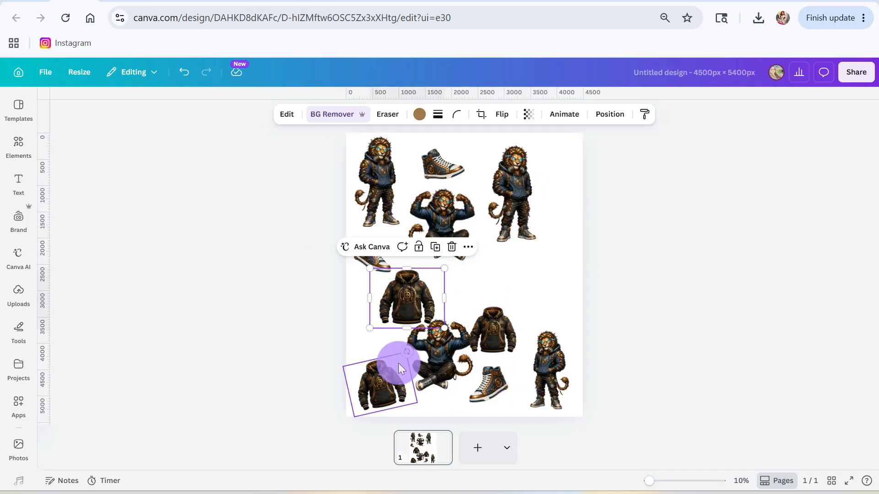
left_click_drag(407, 351, 441, 373)
left_click_drag(502, 330, 564, 207)
left_click_drag(555, 256, 577, 258)
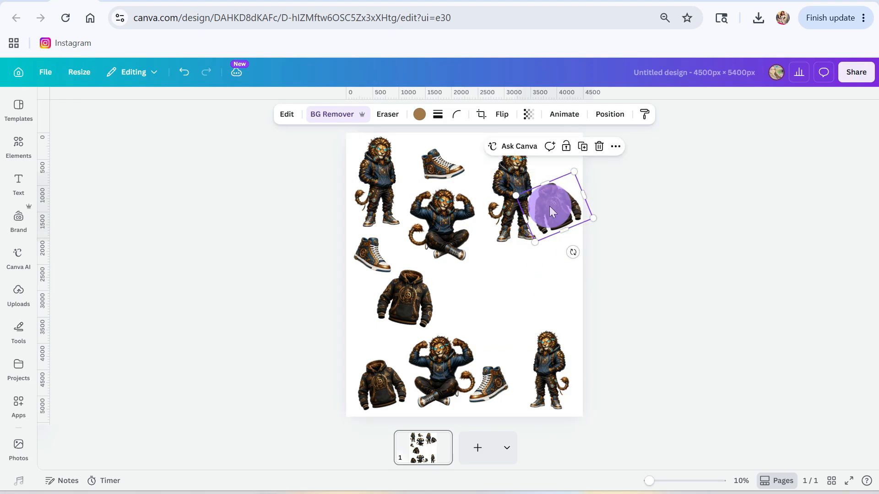
Duplicate the lower sneaker and place a smaller copy in the page's upper-right corner above the hoodie
left_click(442, 165)
left_click(489, 385)
left_click(515, 331)
left_click_drag(490, 386, 567, 175)
left_click_drag(553, 160, 563, 157)
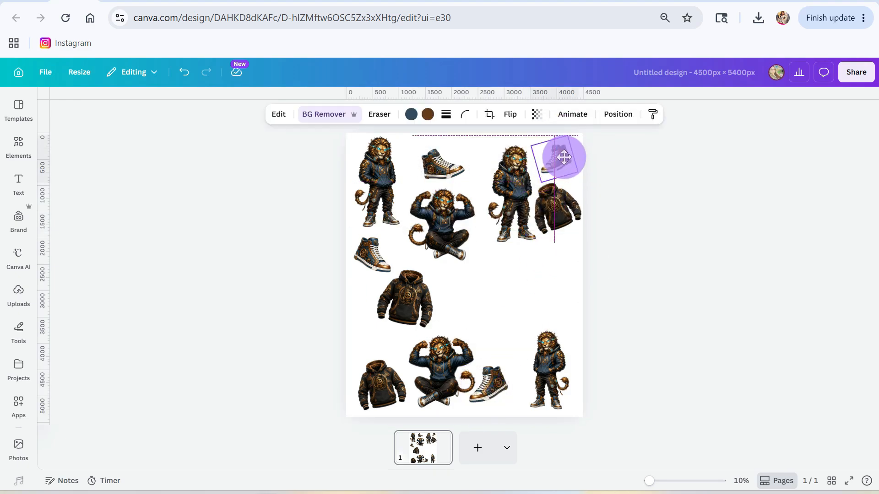
Space the top sneaker and a copy of the left-edge sneaker between the upper standing lions, and move the lower sneaker beside the middle hoodie
left_click_drag(442, 165, 428, 162)
left_click_drag(371, 260, 476, 162)
left_click_drag(479, 385, 459, 292)
Duplicate the large middle hoodie, shrink the copy and place it just up and left of the lower-right standing lion
left_click(406, 295)
left_click(435, 238)
left_click_drag(410, 311, 524, 270)
left_click_drag(563, 301, 548, 283)
left_click_drag(518, 258, 494, 334)
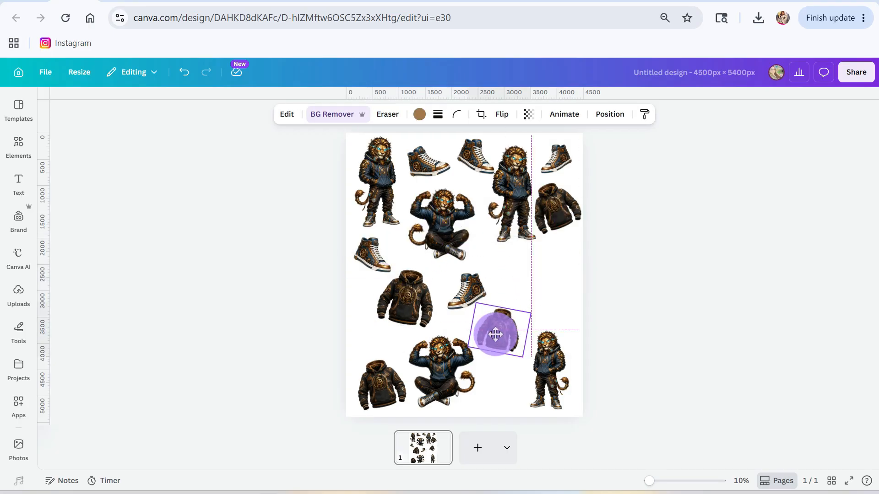
Move the lower-right standing lion up below the right-edge hoodie and enlarge it, nudging the middle sneaker and lower seated lion to fit
left_click_drag(549, 370, 553, 292)
left_click_drag(520, 251, 499, 227)
left_click_drag(556, 283, 557, 299)
left_click_drag(466, 295, 477, 289)
left_click_drag(428, 340, 430, 345)
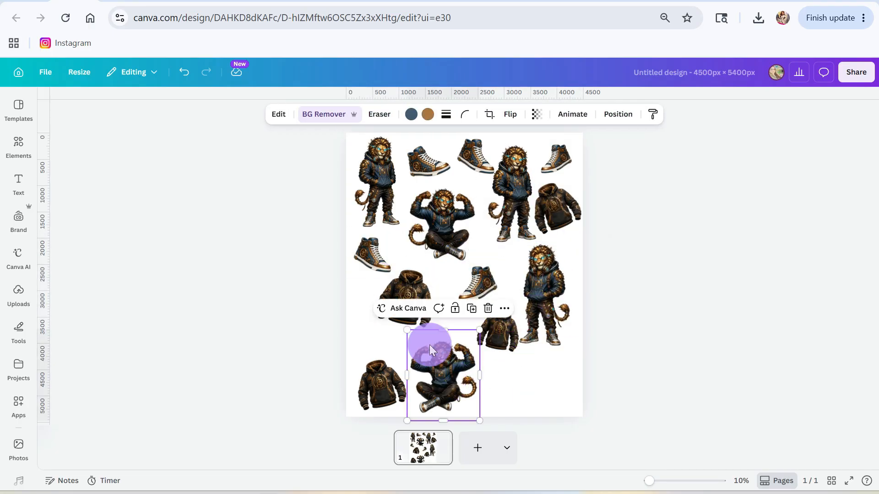
Duplicate the upper seated lion and place a smaller copy in the page's lower-right corner
left_click(414, 192)
left_click(469, 154)
left_click_drag(417, 208, 510, 347)
left_click_drag(527, 372, 538, 371)
Duplicate the middle sneaker, flip the copy horizontally and place it, tilted, between the two lower seated lions
left_click(476, 282)
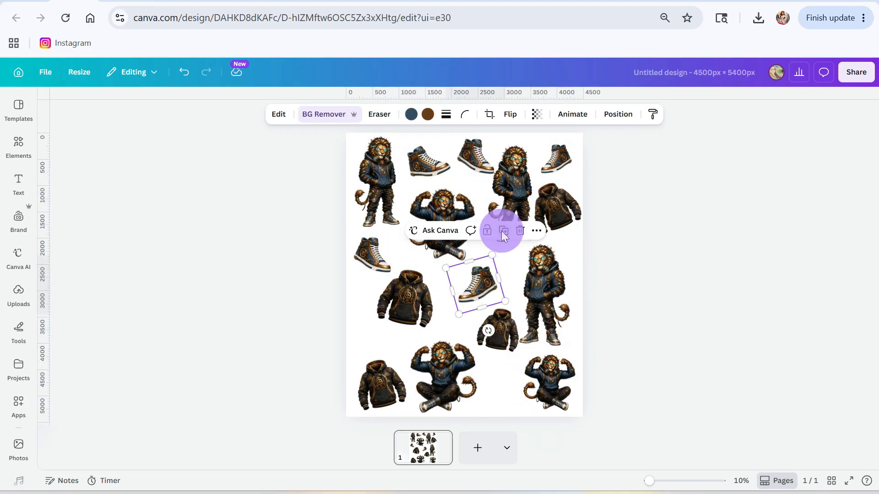
left_click(503, 233)
left_click_drag(484, 292, 572, 373)
key("ctrl+z")
left_click(509, 116)
left_click(517, 141)
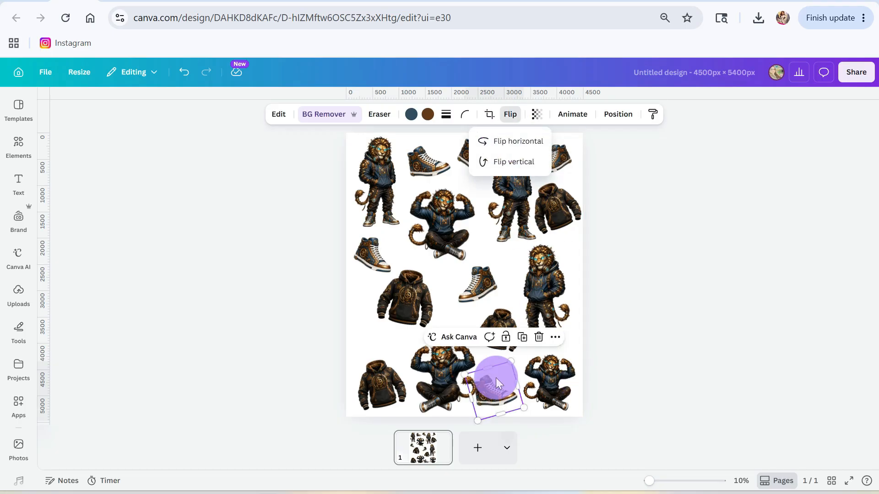
left_click_drag(504, 401, 511, 389)
left_click_drag(549, 366, 540, 408)
left_click_drag(502, 382, 506, 390)
Nudge the large lower seated lion and the lower-left hoodie to even out their spacing
left_click_drag(463, 357, 459, 369)
left_click(392, 394)
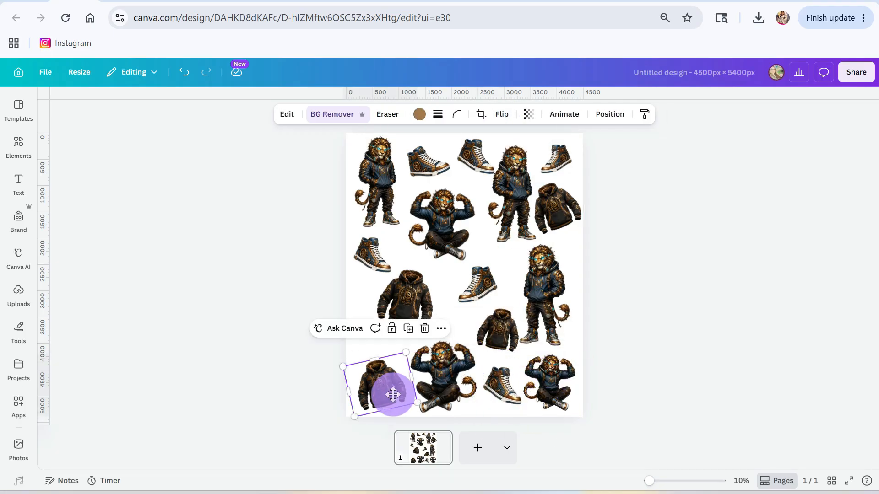
left_click_drag(392, 394, 388, 398)
Place a duplicate of the bottom sneaker above the lower-left hoodie, and enlarge the large middle hoodie to fill its gap
left_click(501, 386)
left_click(535, 331)
left_click_drag(513, 395, 390, 340)
left_click_drag(420, 306, 426, 298)
left_click_drag(443, 328, 451, 338)
Name the design "lion hoody" and download it as a PNG
left_click(587, 320)
left_click(701, 80)
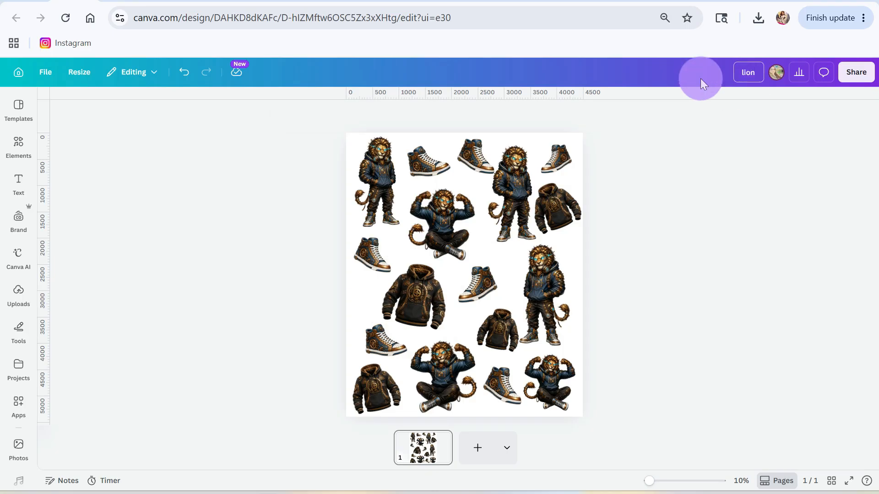
left_click(856, 72)
left_click(696, 307)
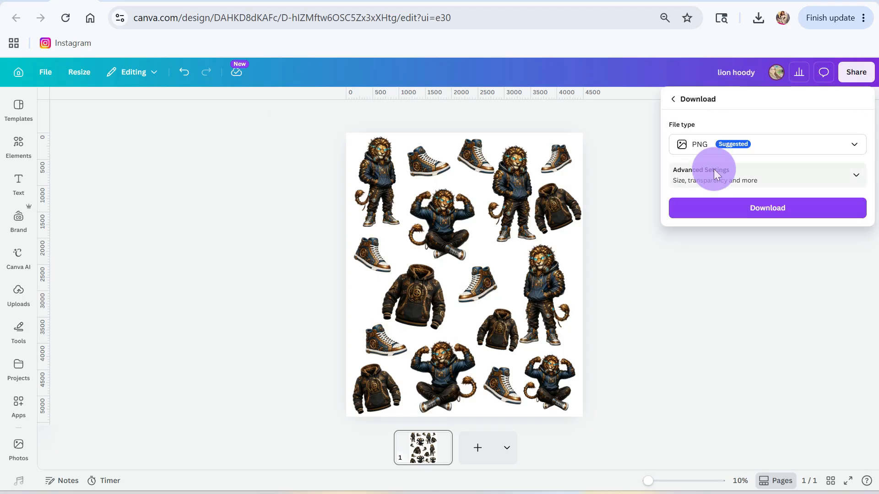
left_click(716, 173)
left_click(850, 280)
left_click(757, 332)
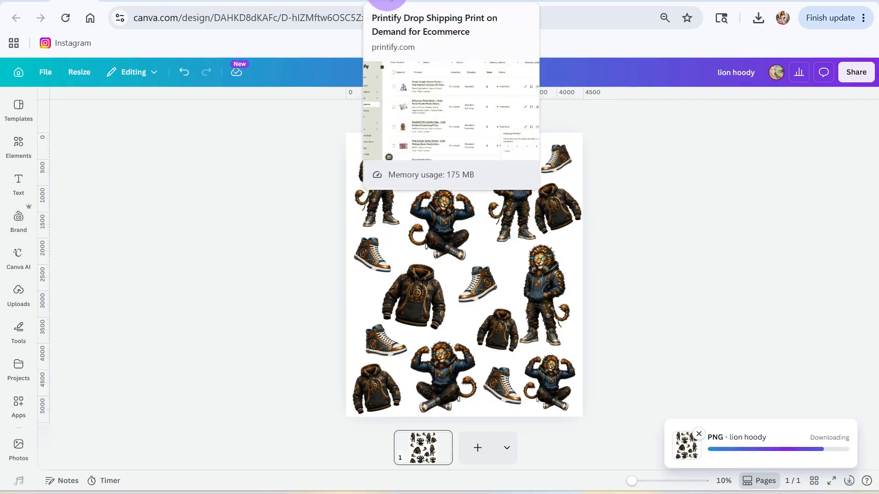
Switch to Printify and open the Men's UV Protection Long Sleeve Shirt (AOP) from the men's long sleeves catalog
left_click(389, 2)
left_click(50, 239)
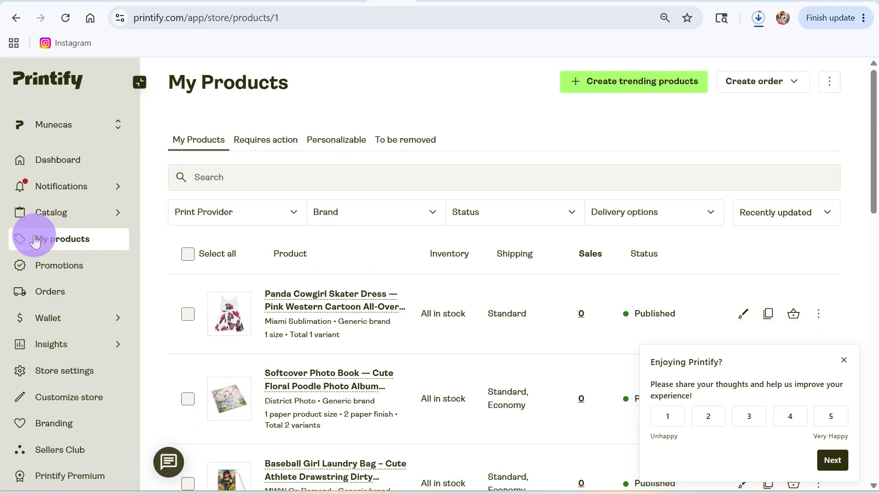
mouse_move(64, 213)
left_click(254, 77)
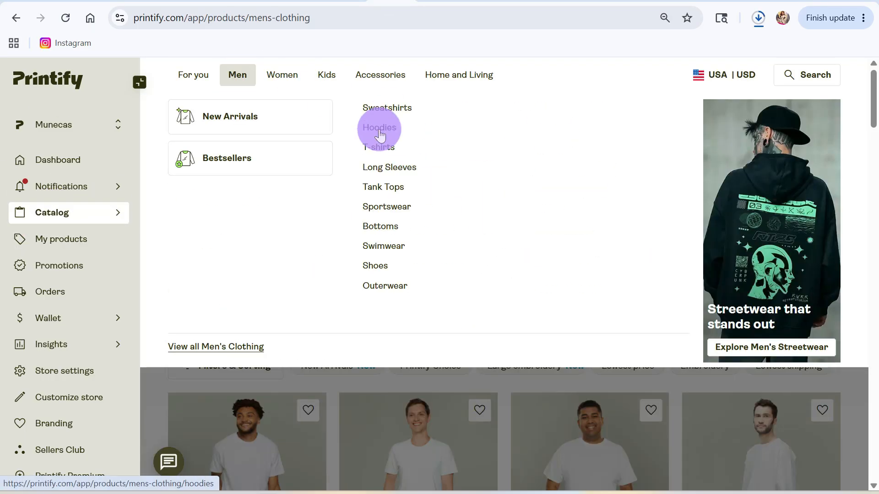
left_click(383, 167)
scroll(593, 353, "down", 15)
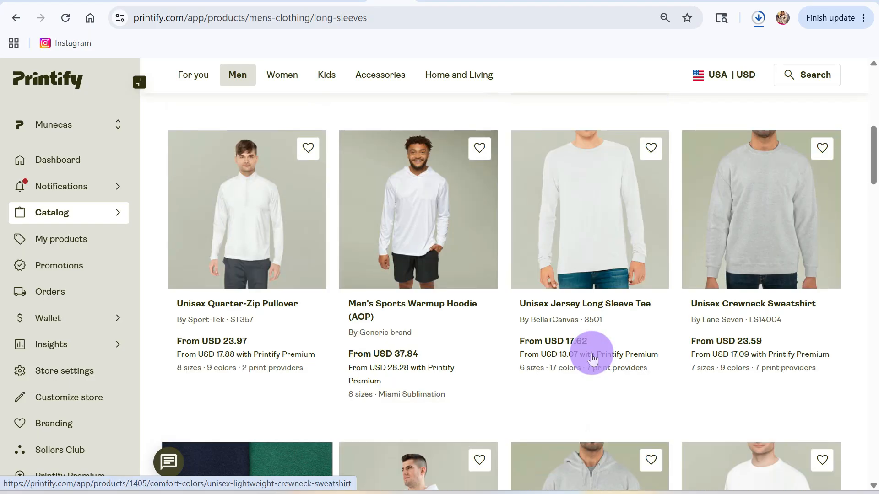
left_click(593, 356)
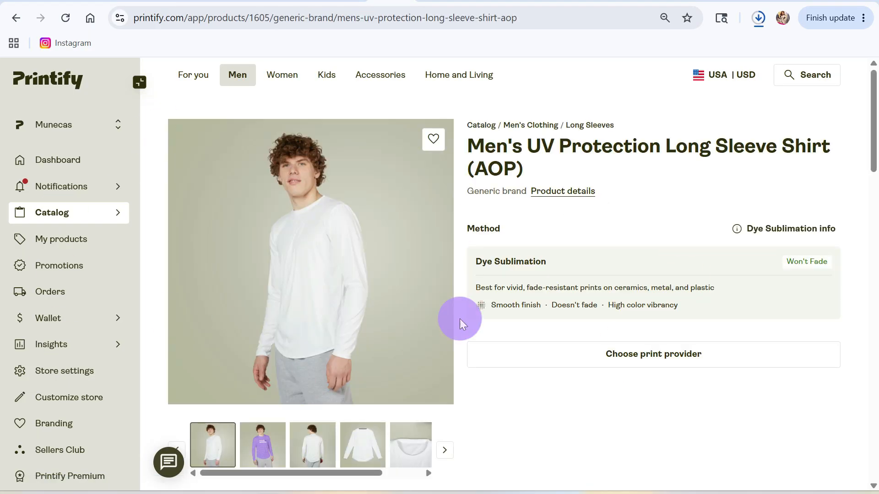
Start designing the shirt, upload lion hoody to its front side and enlarge the artwork to about 27.59 × 33.11 in
left_click(821, 354)
left_click(15, 108)
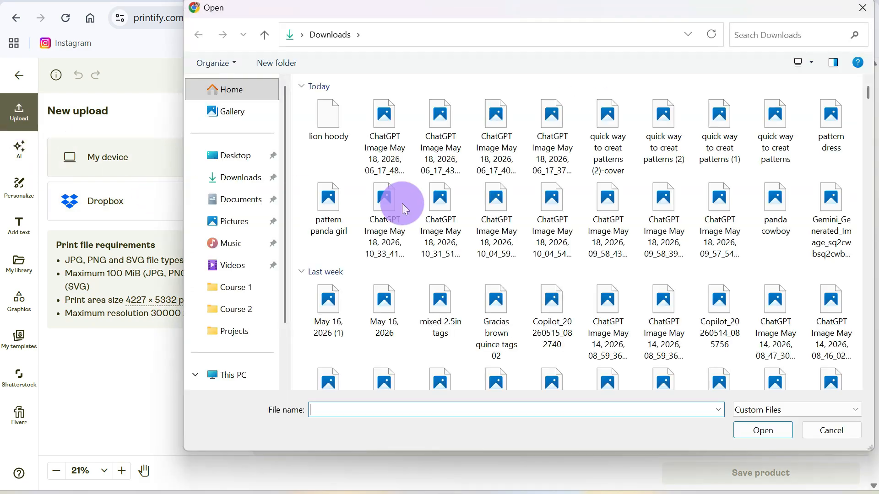
left_click(756, 430)
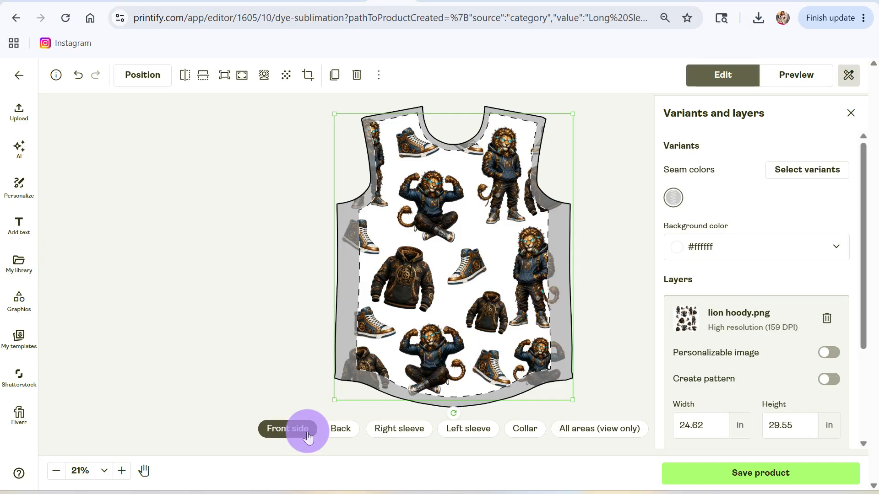
left_click_drag(333, 400, 303, 414)
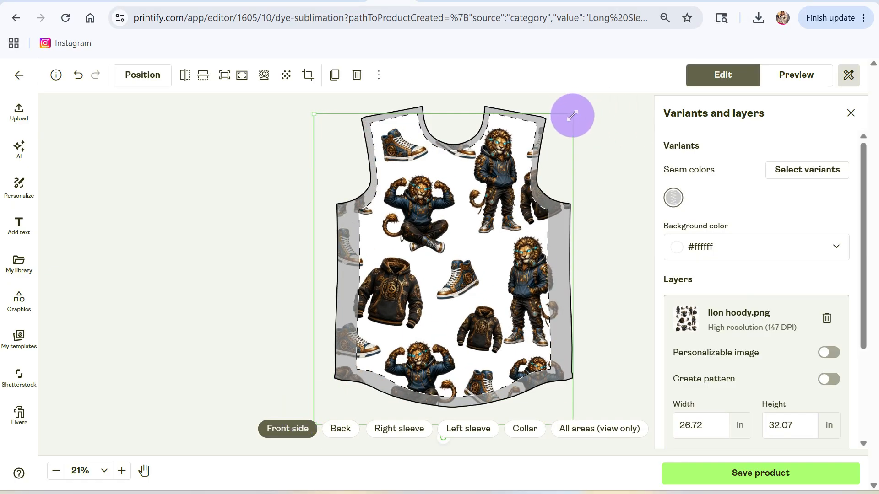
left_click_drag(572, 116, 594, 115)
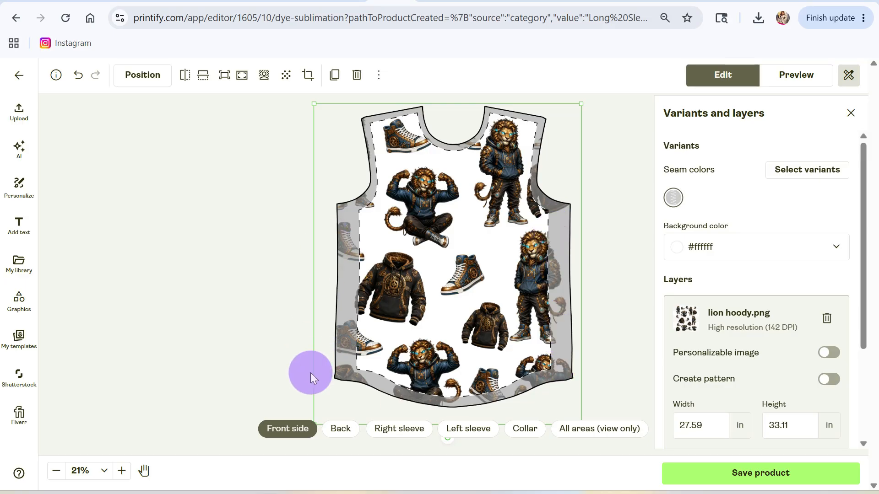
Place lion hoody.png from the image library on the shirt's back
left_click(342, 429)
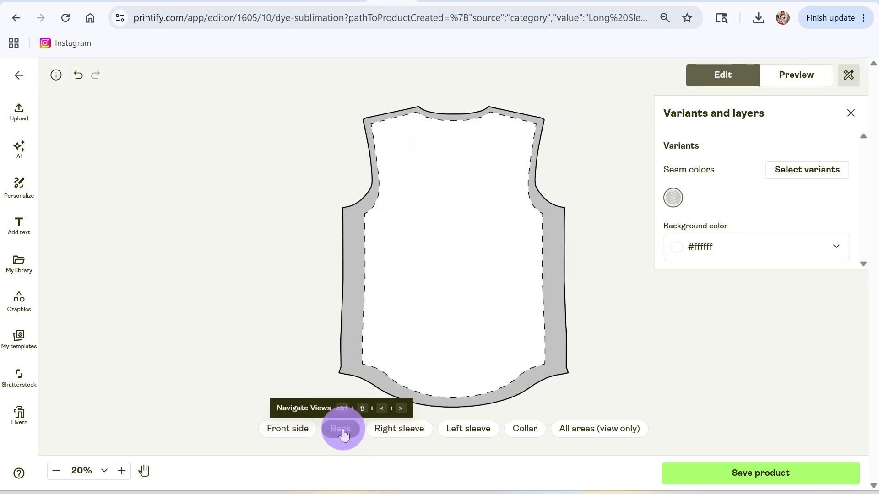
left_click(18, 259)
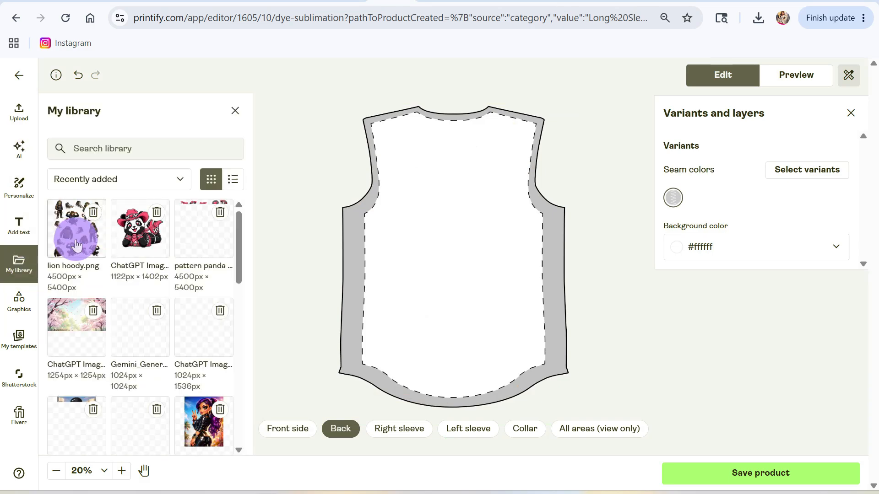
left_click_drag(76, 245, 431, 284)
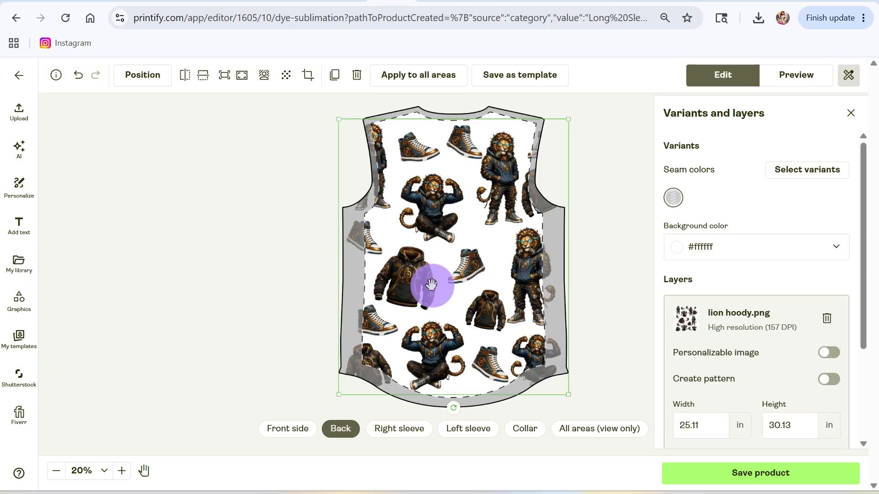
Set the front side artwork's width to 28 in, followed by its height to 34 in
left_click(288, 429)
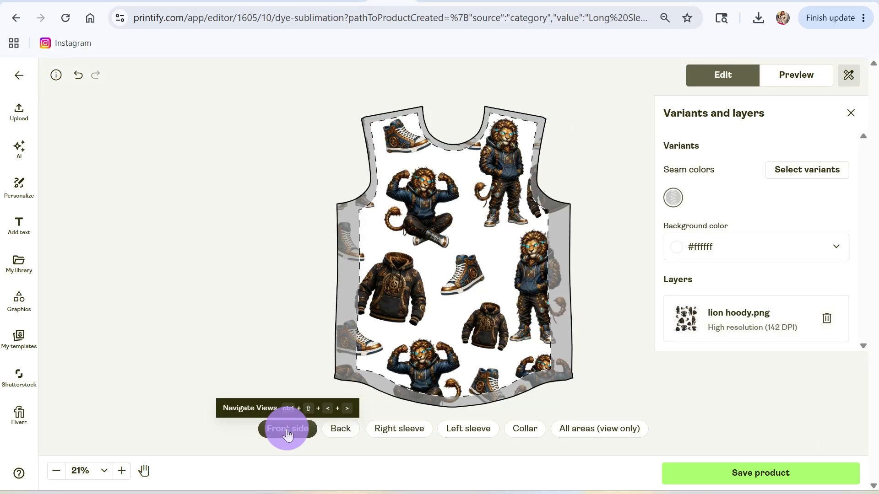
left_click(432, 319)
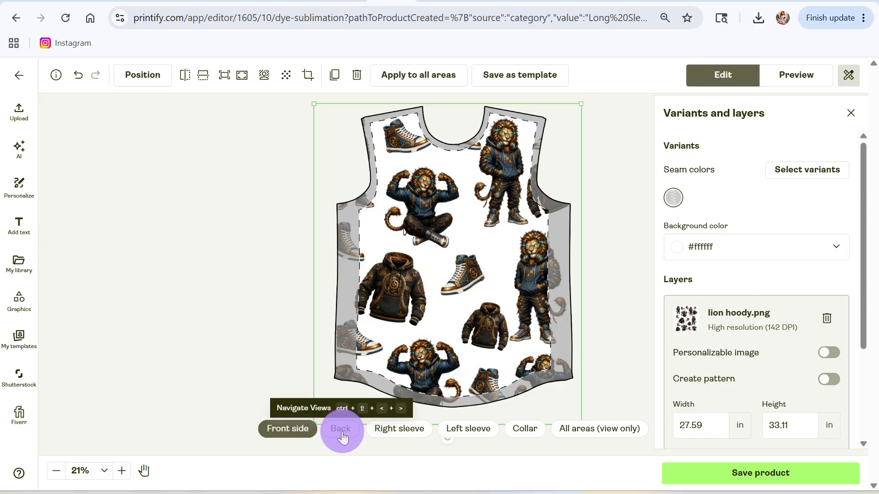
left_click_drag(707, 425, 676, 427)
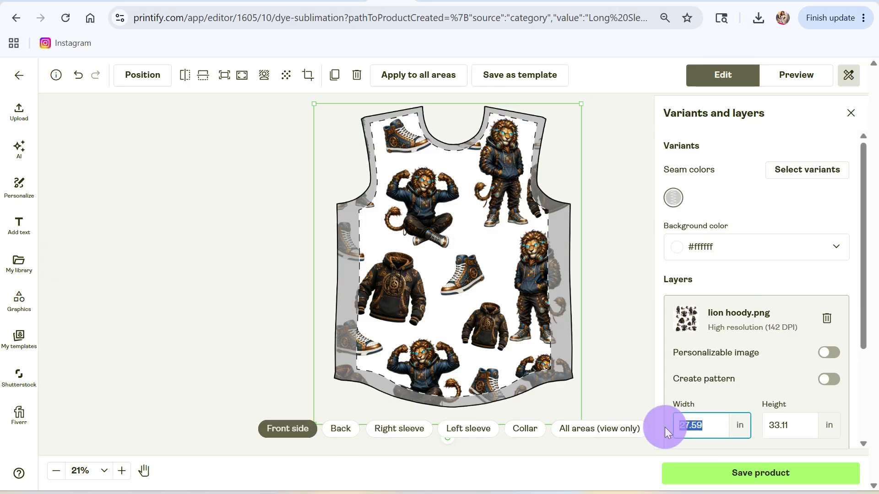
type("28")
left_click_drag(785, 426, 739, 426)
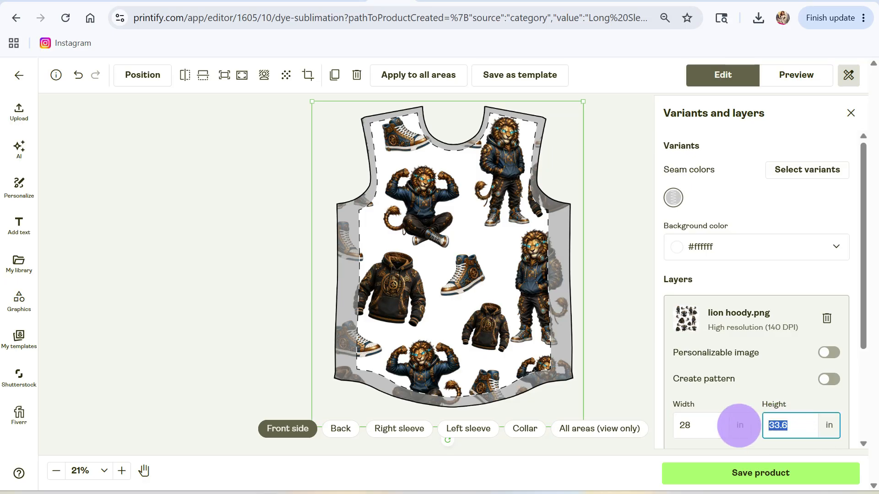
type("34")
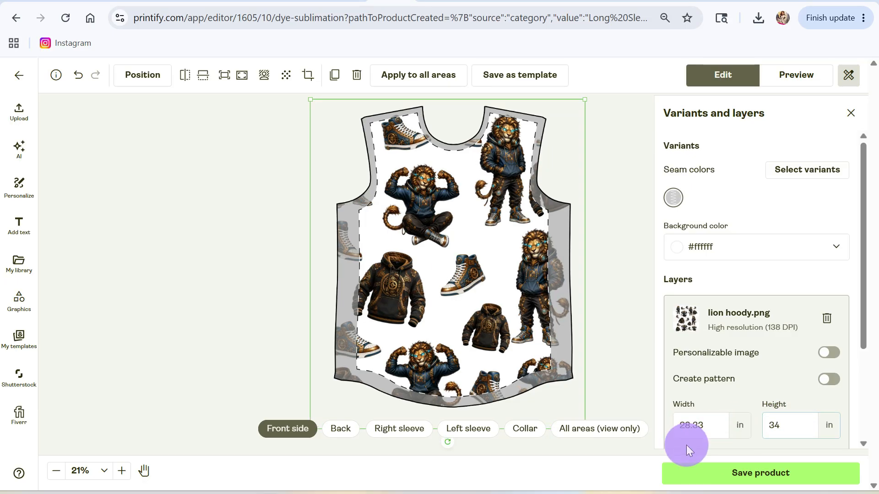
Resize the back artwork to match the front, entering a width of 28 in and a height of 34 in
left_click(341, 430)
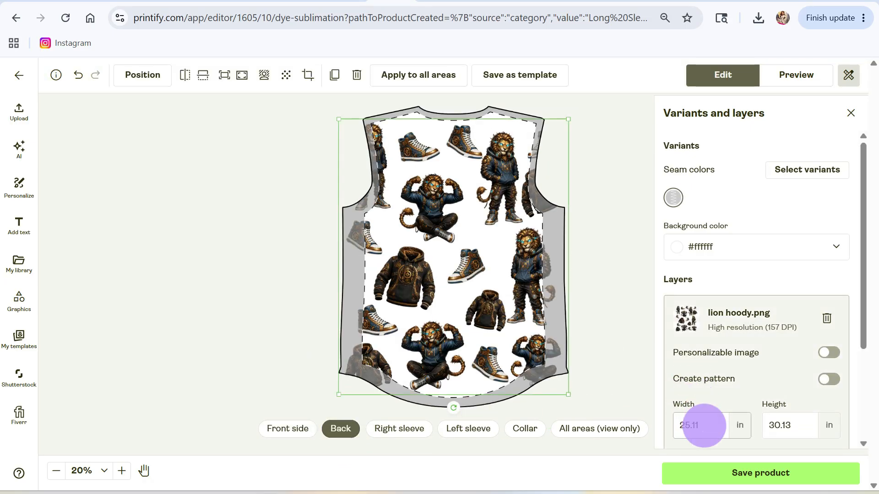
double_click(696, 425)
type("2.5")
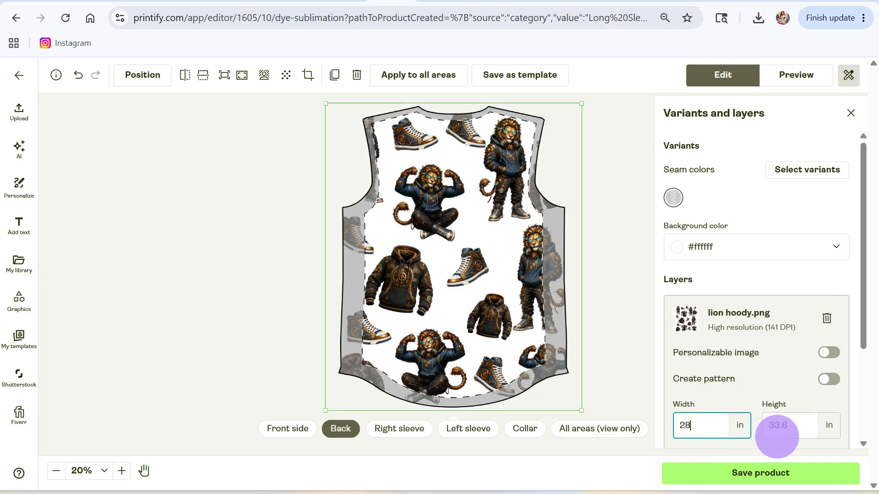
double_click(778, 426)
type("34")
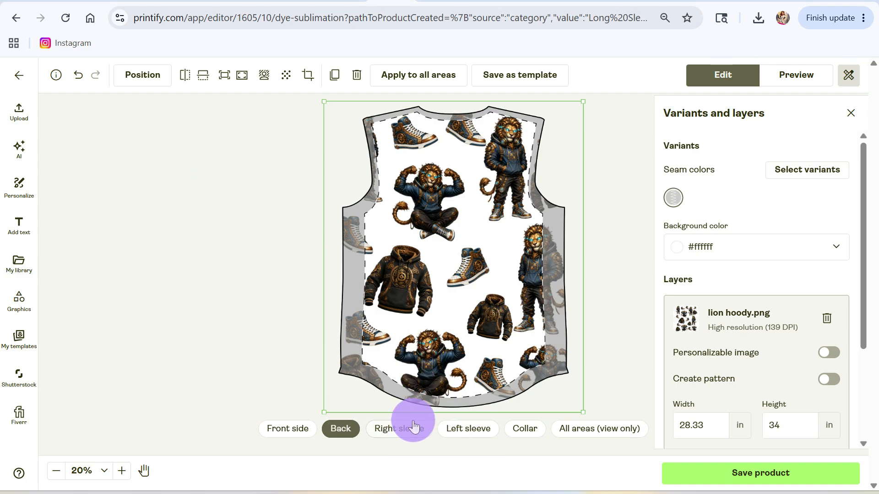
Place lion hoody.png from the image library on the shirt's right sleeve
left_click(406, 430)
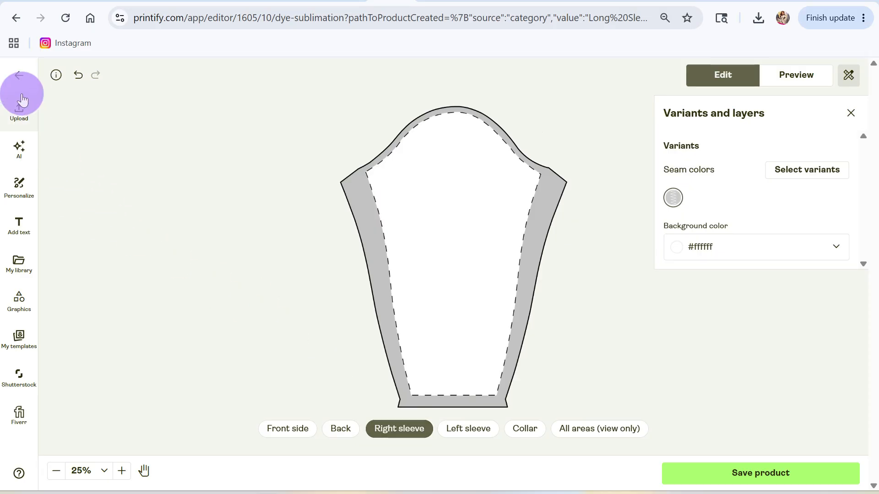
left_click(19, 264)
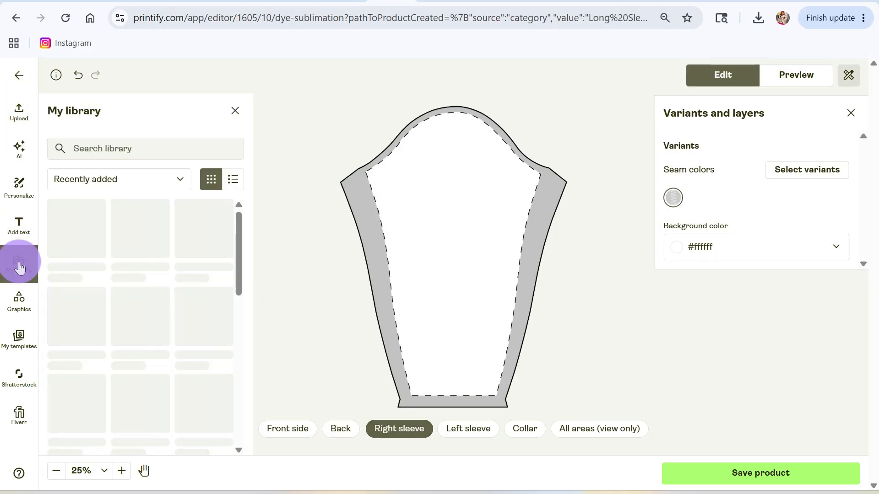
left_click(106, 245)
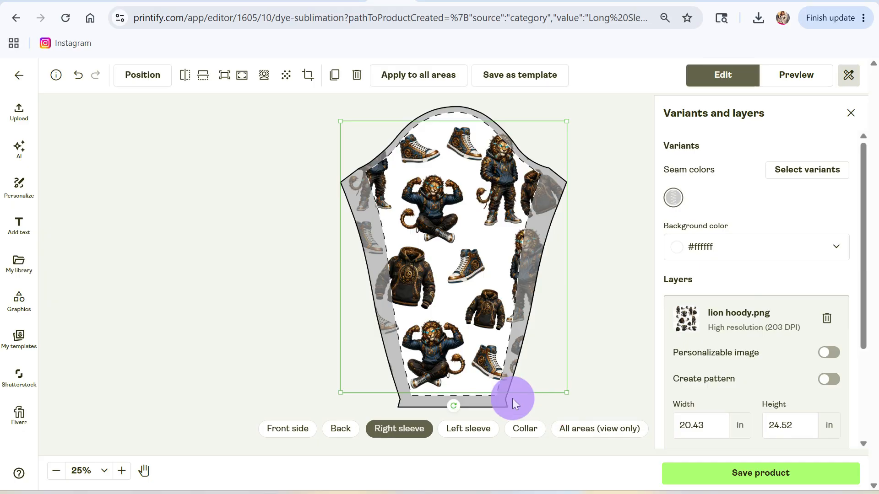
Place lion hoody.png from the image library on the shirt's left sleeve
left_click(463, 430)
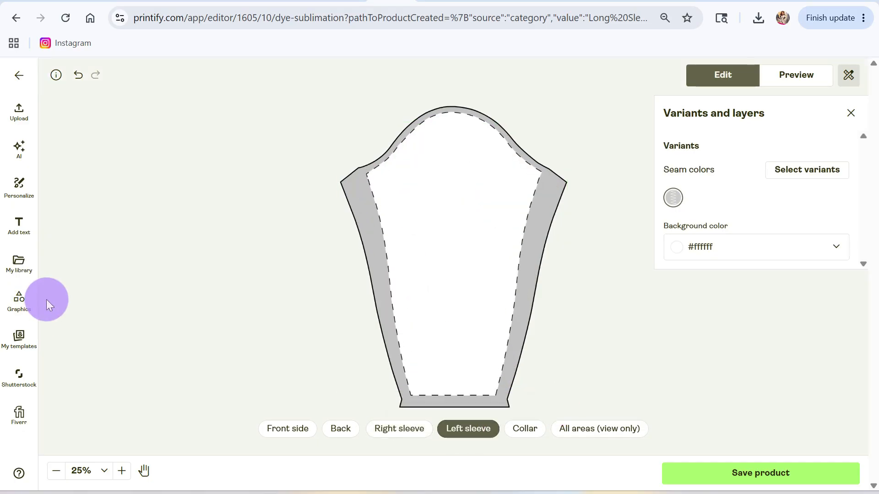
left_click(409, 433)
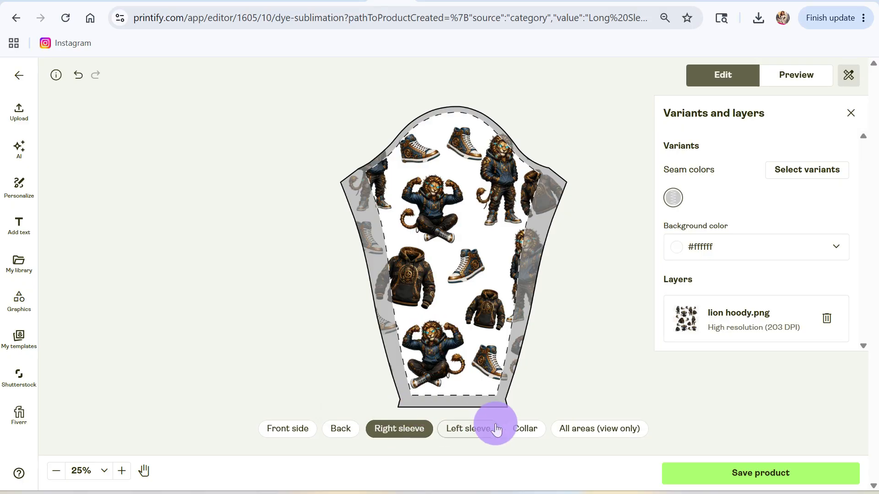
left_click(469, 428)
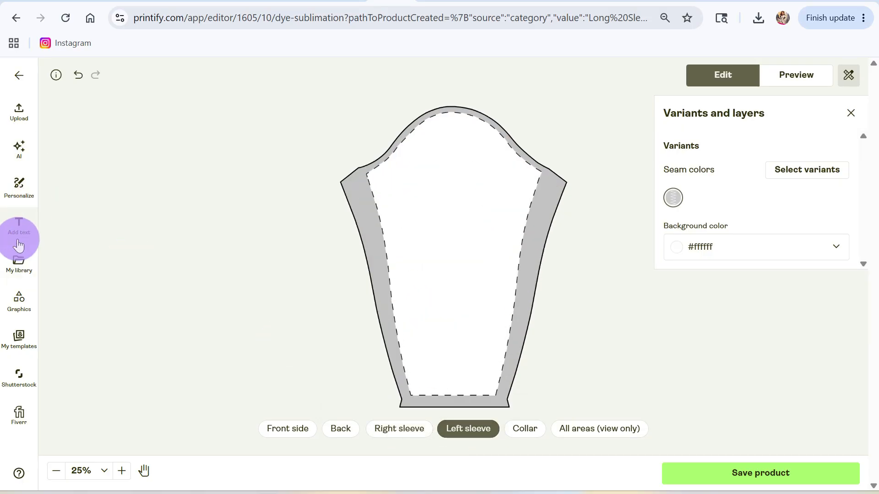
left_click(14, 270)
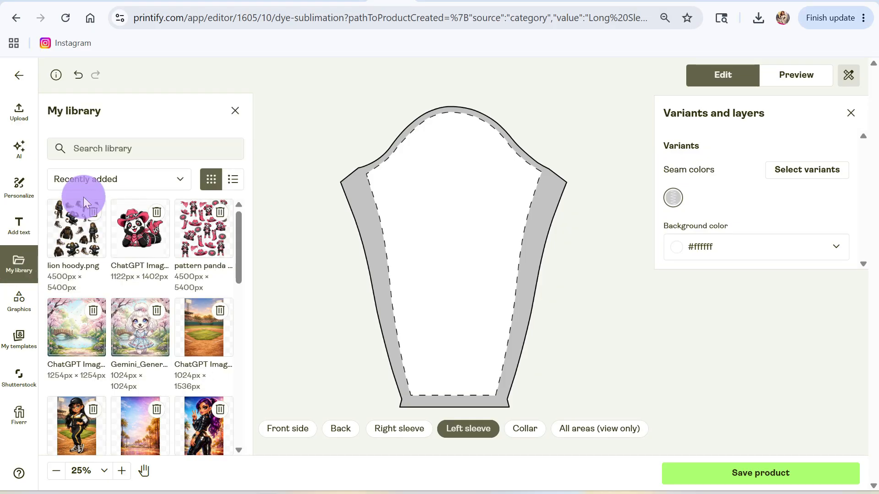
left_click(75, 232)
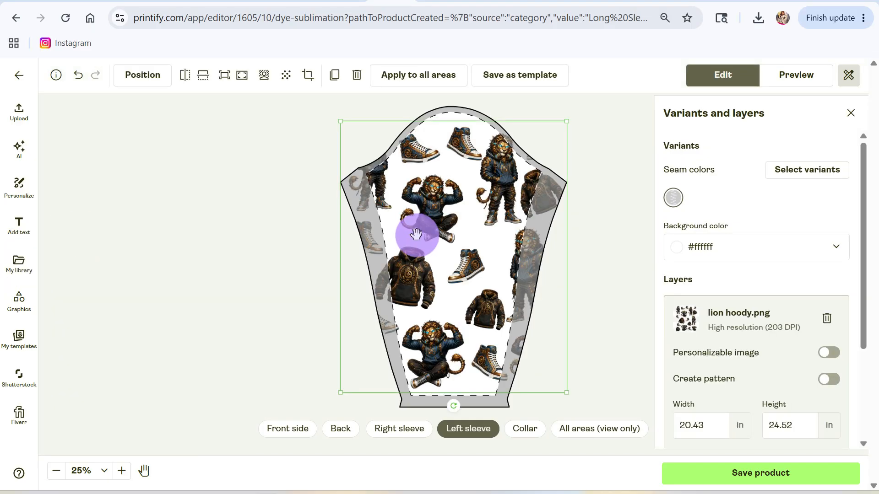
Place lion hoody.png from the image library on the shirt's collar
left_click(525, 429)
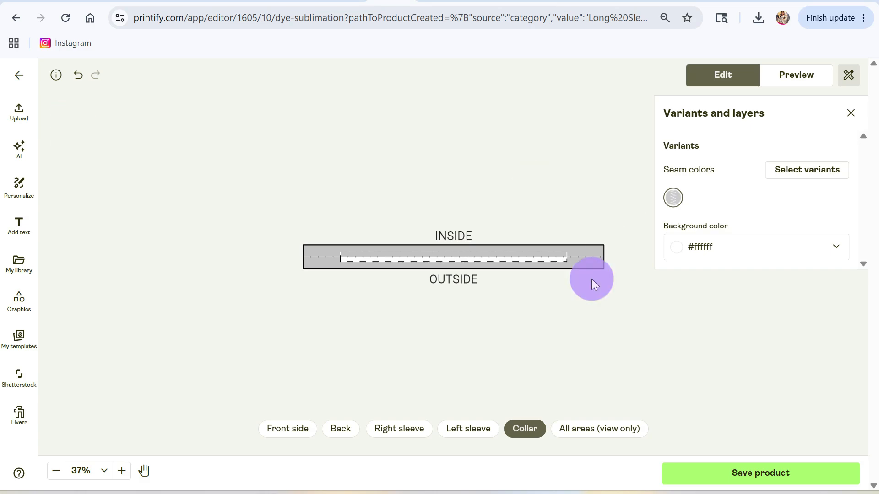
left_click(19, 264)
left_click(75, 226)
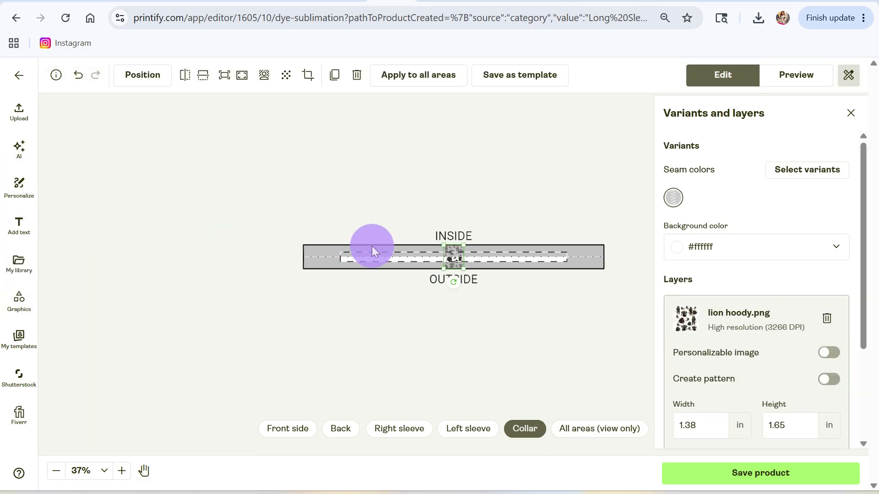
Enlarge the collar artwork to about 16.99 by 20.39 in and shift it so its figures run along the collar strip
left_click_drag(441, 270, 232, 314)
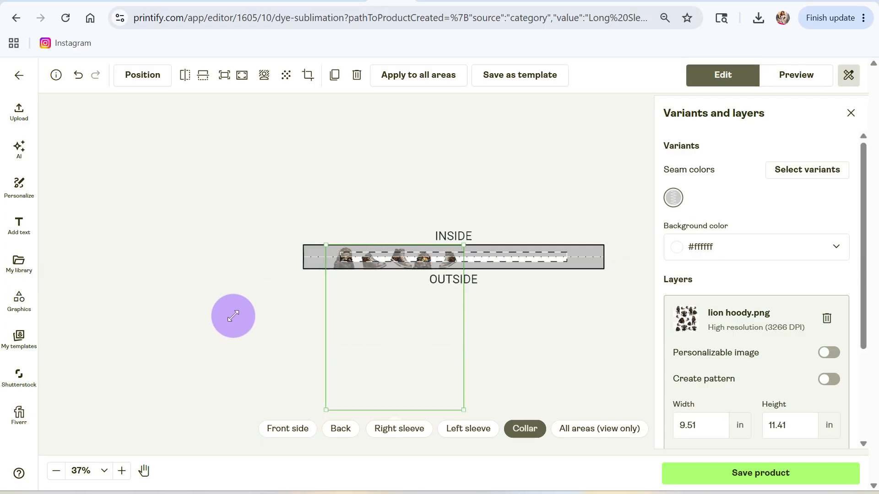
left_click_drag(348, 326, 351, 319)
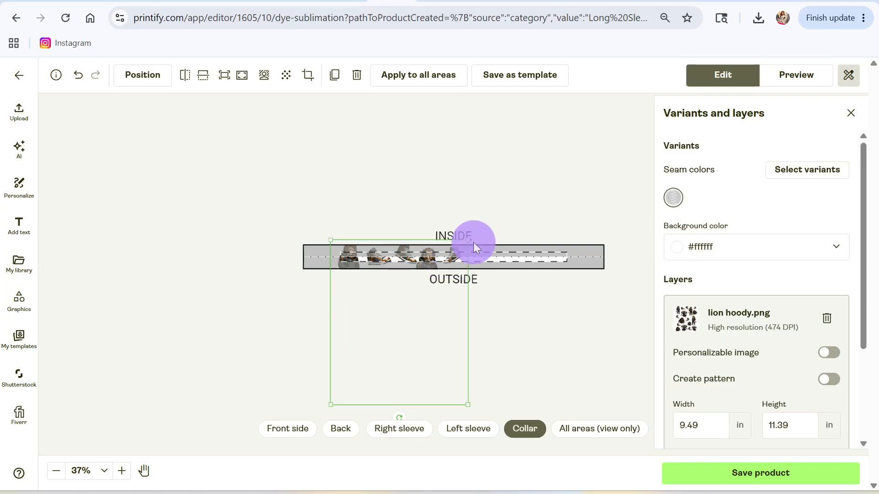
left_click_drag(468, 239, 677, 208)
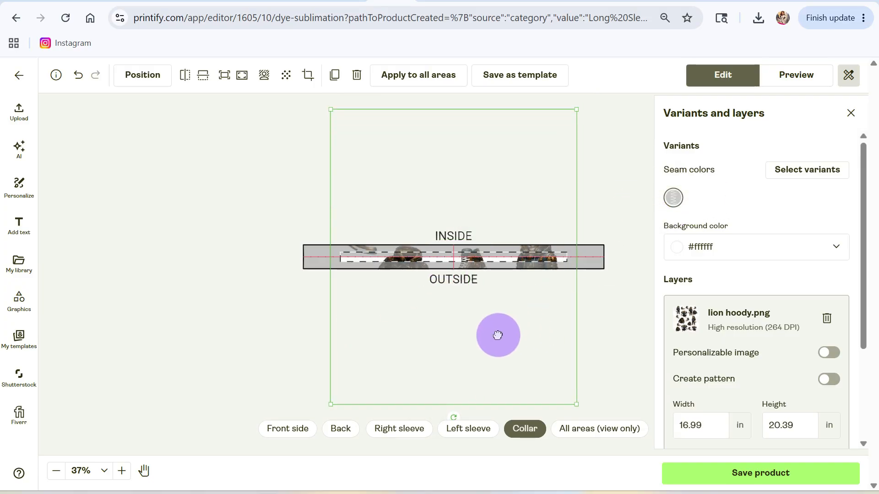
left_click_drag(496, 336, 493, 399)
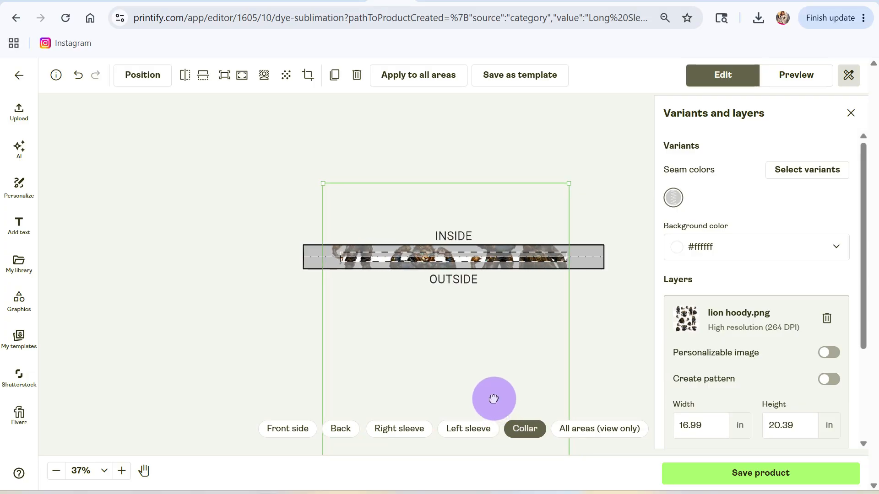
Check the design across all print areas and on the shirt mockup, and save the product
left_click(605, 432)
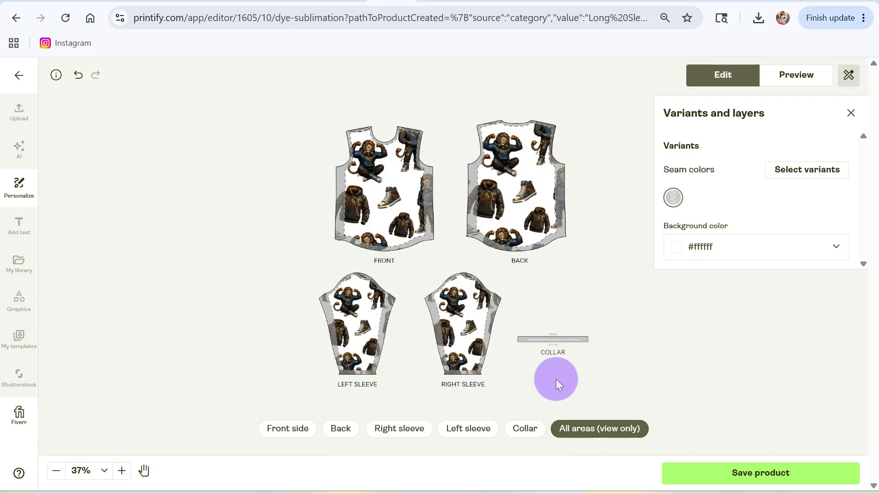
left_click(796, 76)
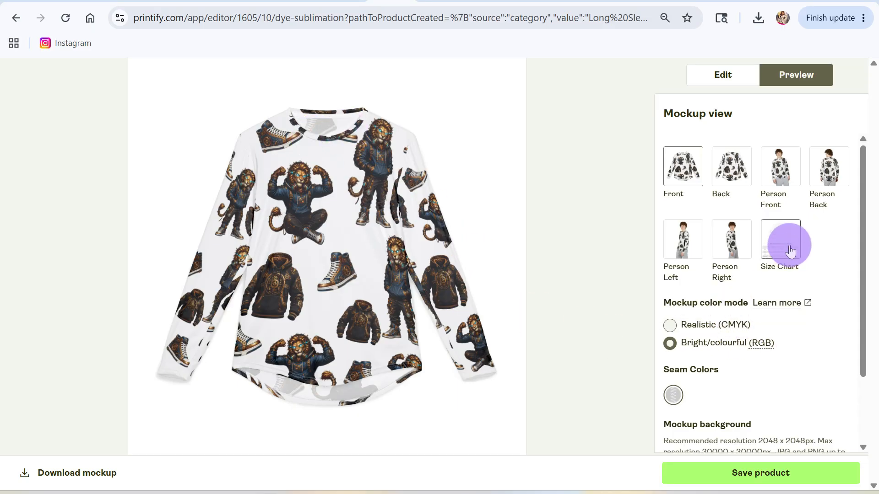
left_click(769, 470)
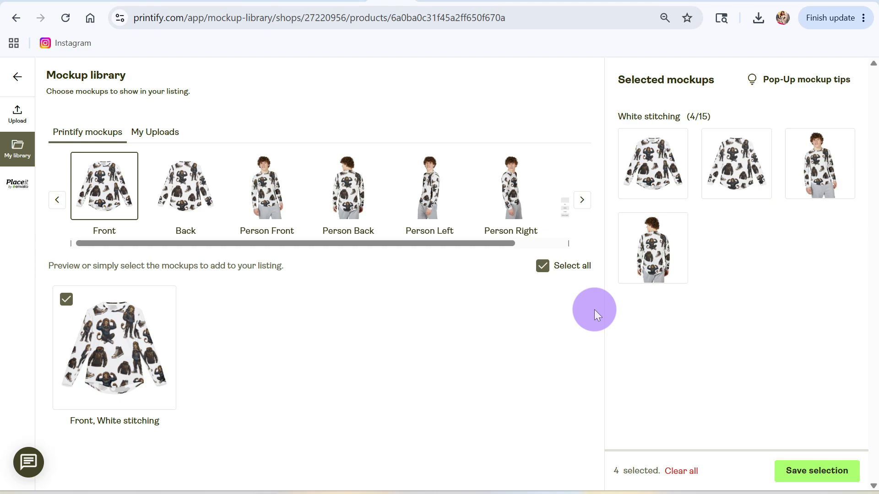
Add the Person Right mockup to the listing's selection and make the Person Front mockup the primary image
left_click(183, 183)
left_click(251, 191)
left_click(341, 191)
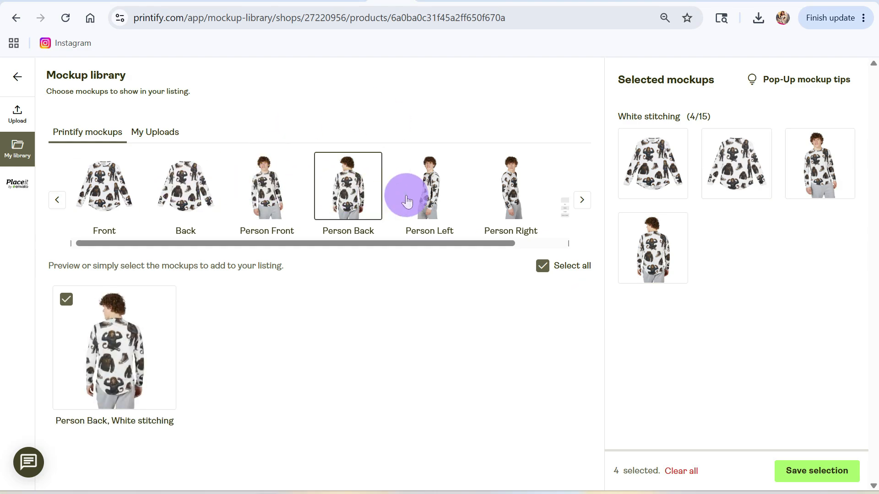
left_click(426, 200)
left_click(517, 196)
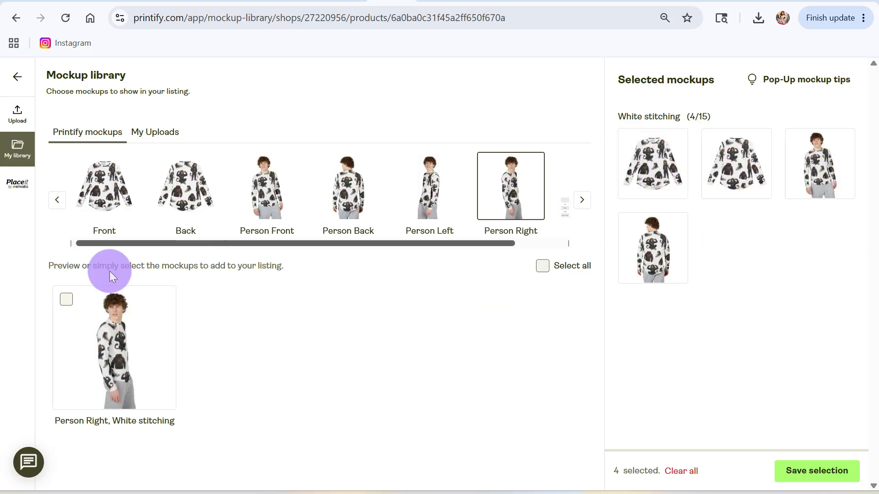
left_click(77, 299)
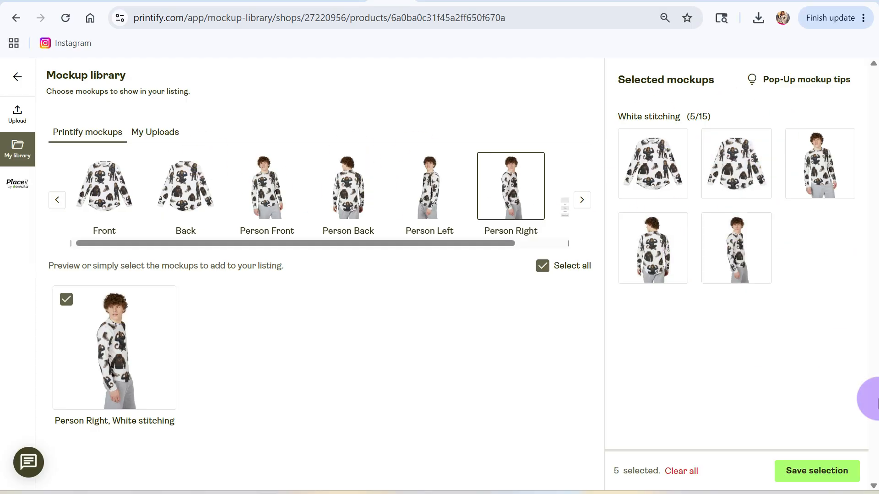
left_click(805, 464)
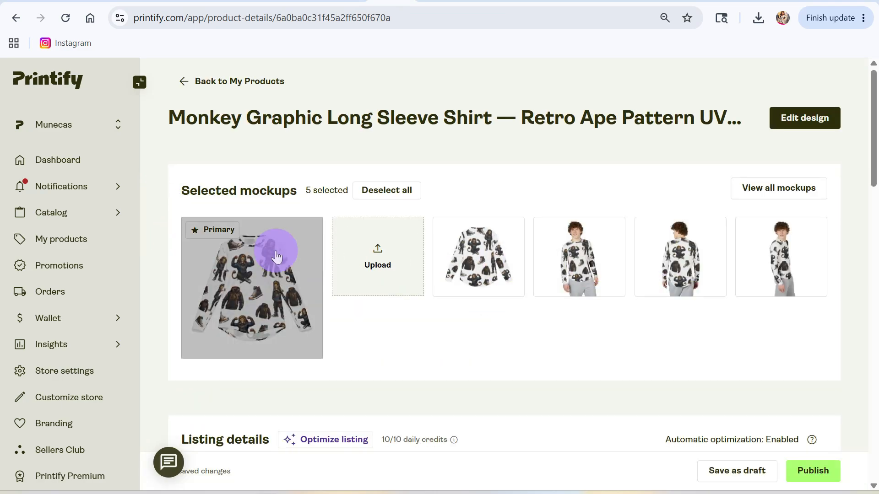
left_click(543, 227)
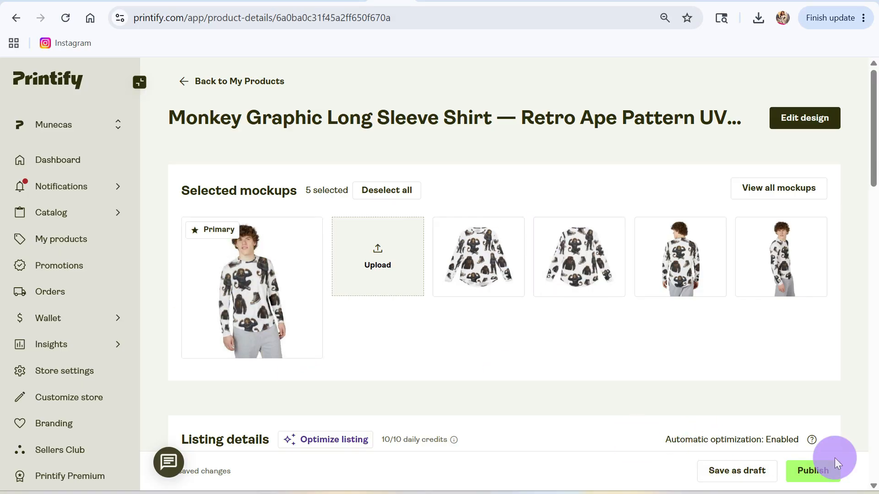
Review the listing's title and read through its description, product features and care instructions
scroll(646, 449, "down", 5)
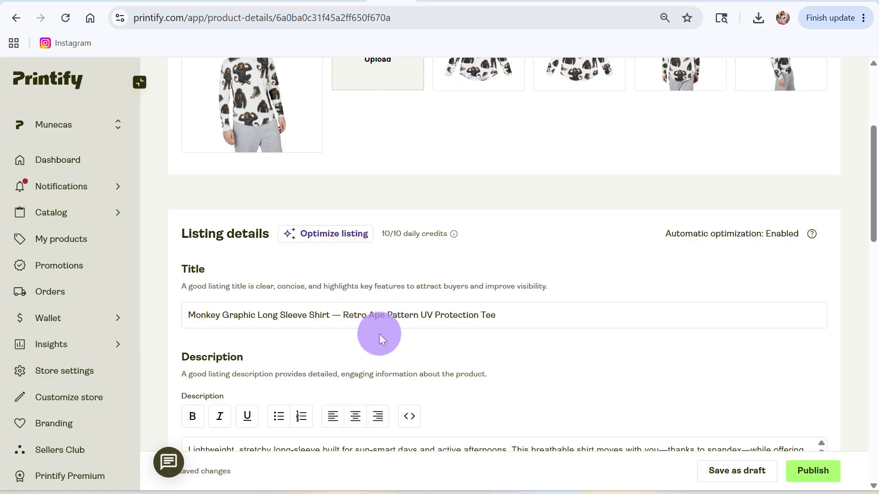
scroll(412, 392, "down", 5)
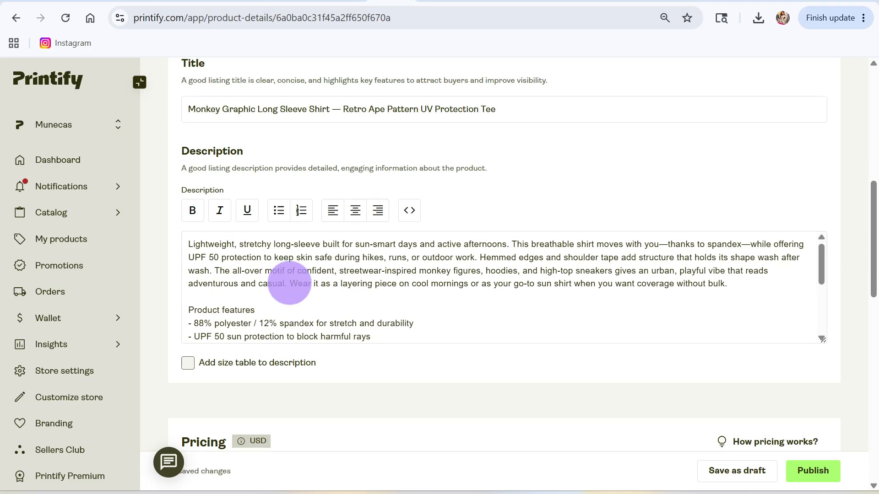
scroll(388, 300, "down", 5)
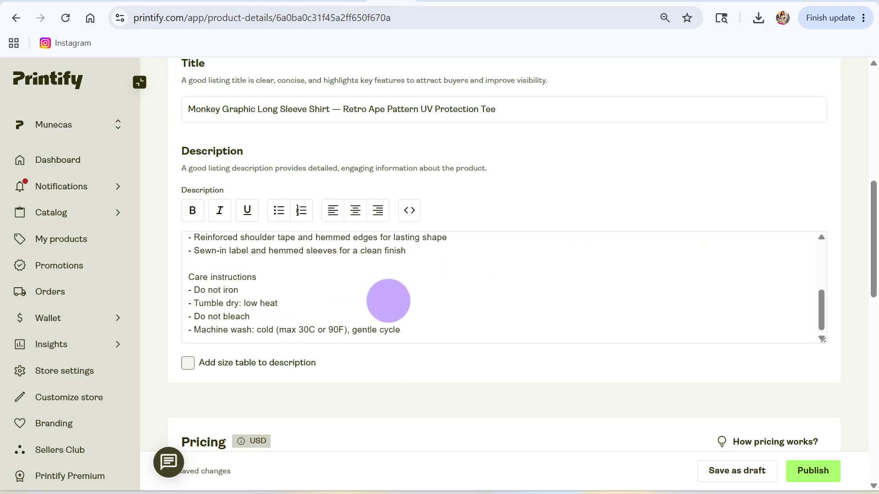
scroll(377, 328, "up", 4)
scroll(376, 328, "down", 4)
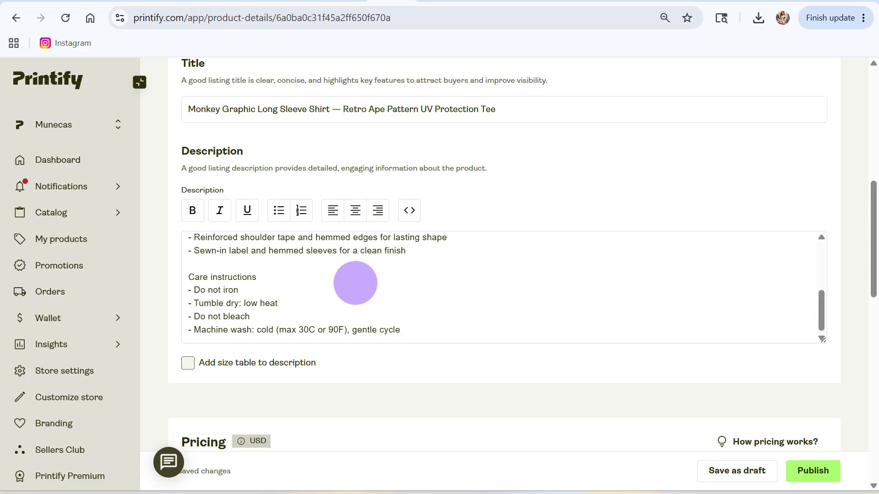
scroll(355, 283, "up", 5)
scroll(355, 283, "down", 5)
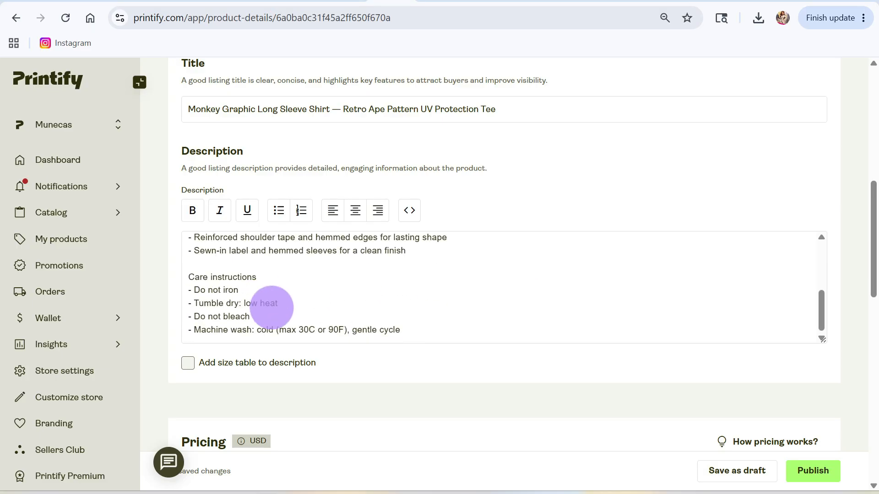
scroll(270, 308, "up", 5)
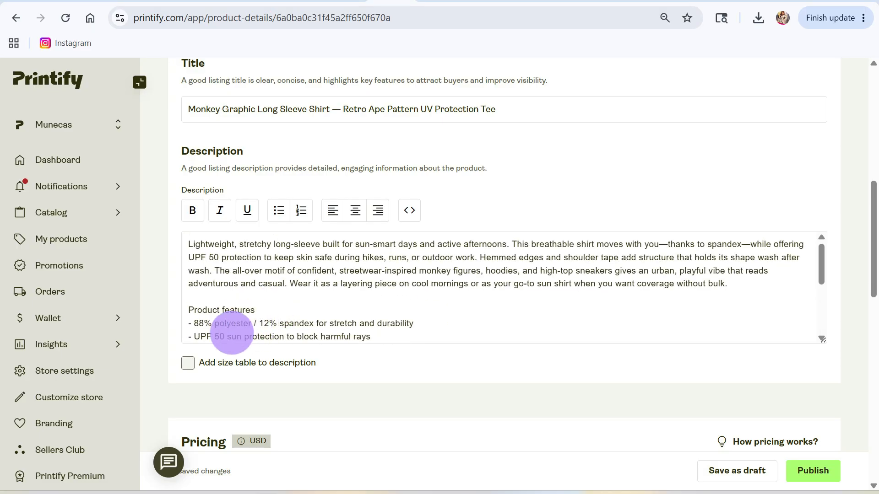
Check the retail price, profit, production cost and buyer shipping cost for each shirt size, and publish the product
scroll(287, 305, "down", 8)
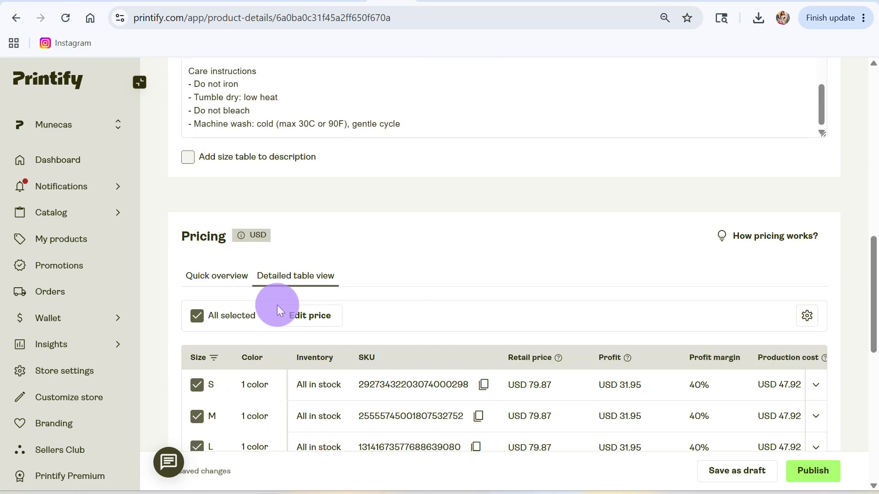
scroll(263, 294, "down", 3)
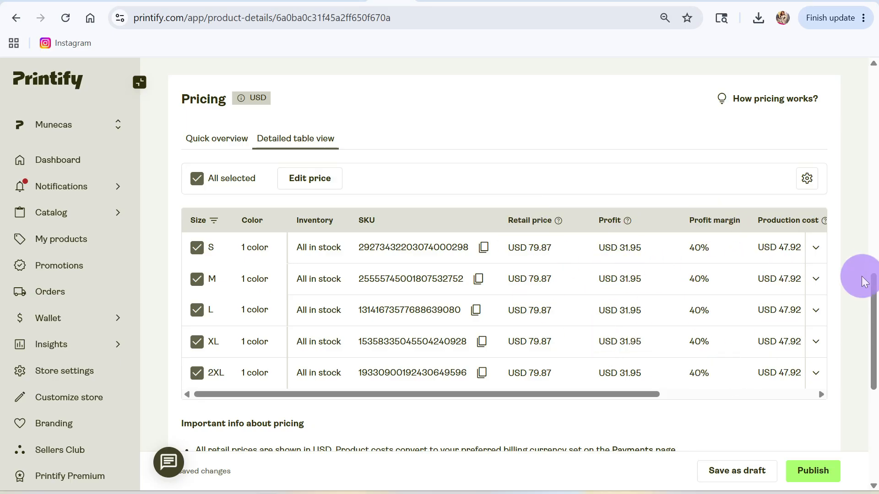
left_click_drag(647, 392, 774, 396)
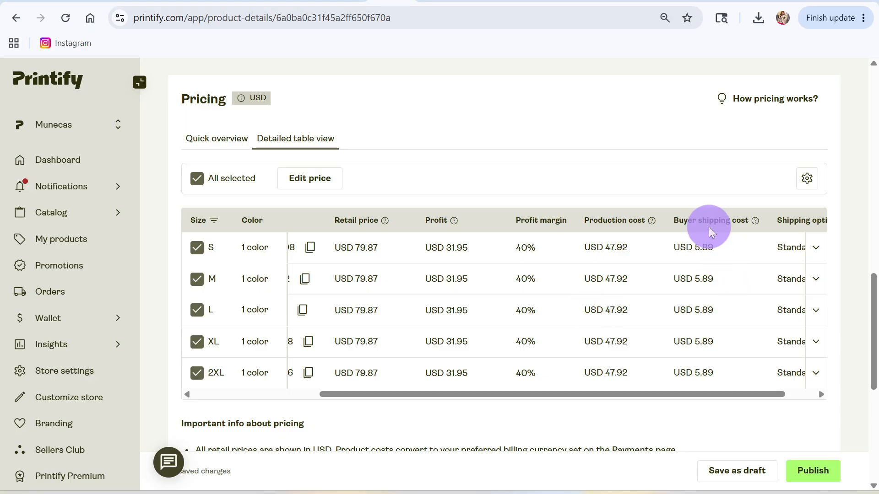
left_click_drag(735, 395, 506, 402)
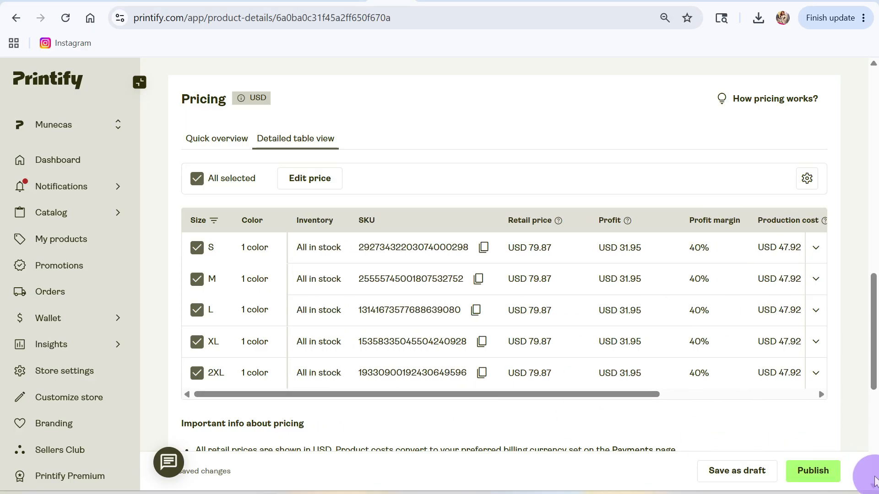
left_click(818, 471)
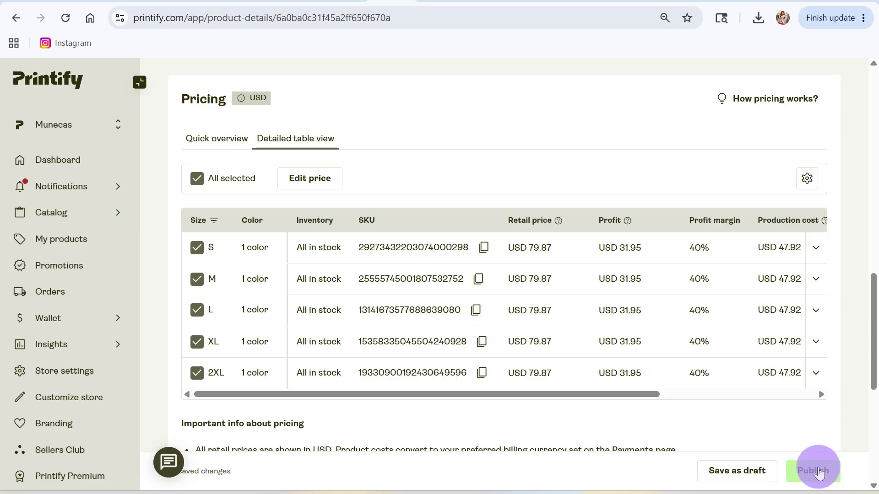